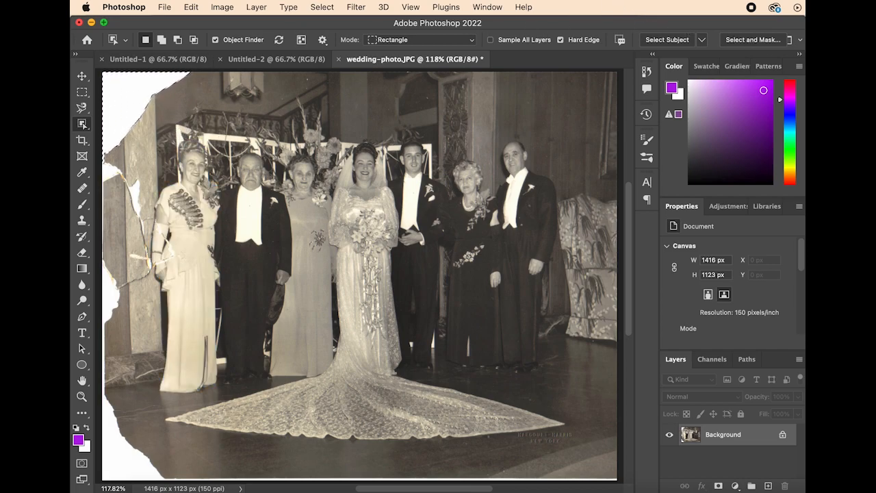
# Step: Fill the selected torn upper-left corner of the photo with Content-Aware Fill, keeping automatic sampling and outputting to a new layer
pyautogui.moveTo(804, 61); pyautogui.dragTo(840, 61)
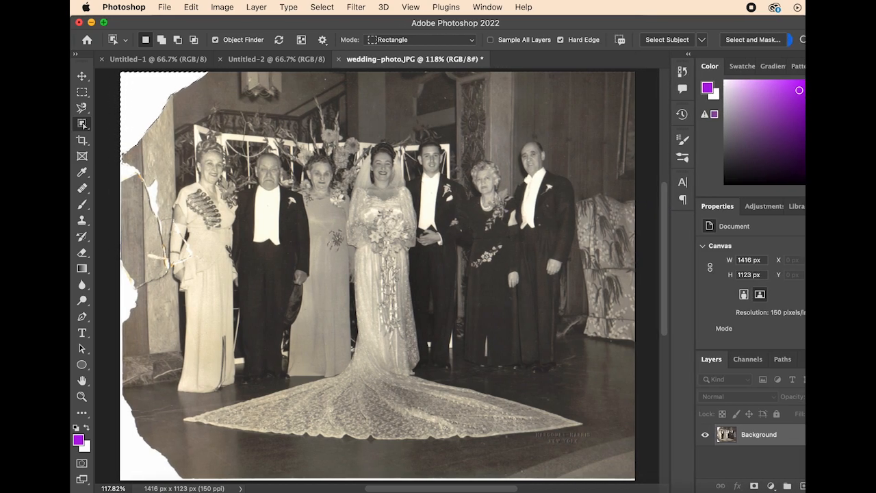
pyautogui.click(803, 40)
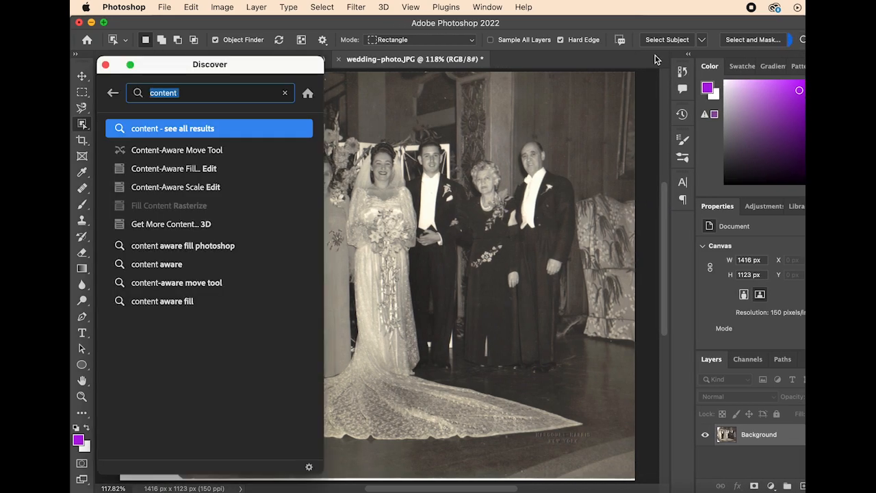
pyautogui.click(221, 169)
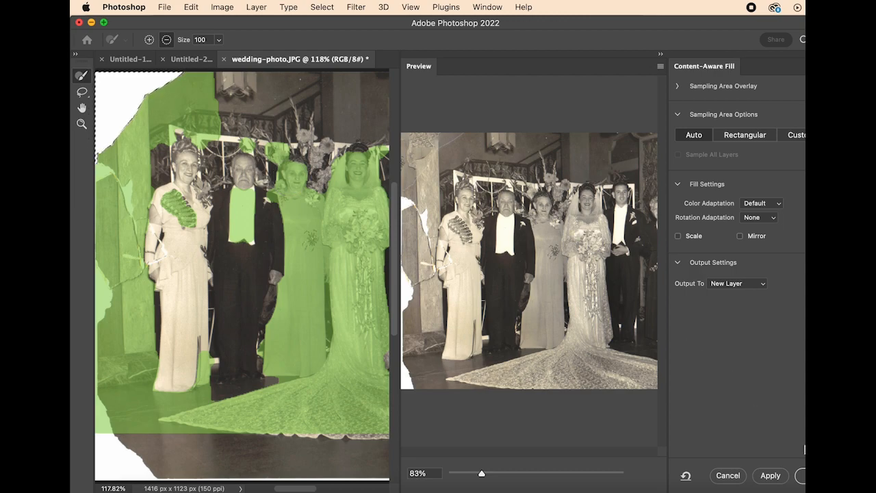
pyautogui.click(781, 474)
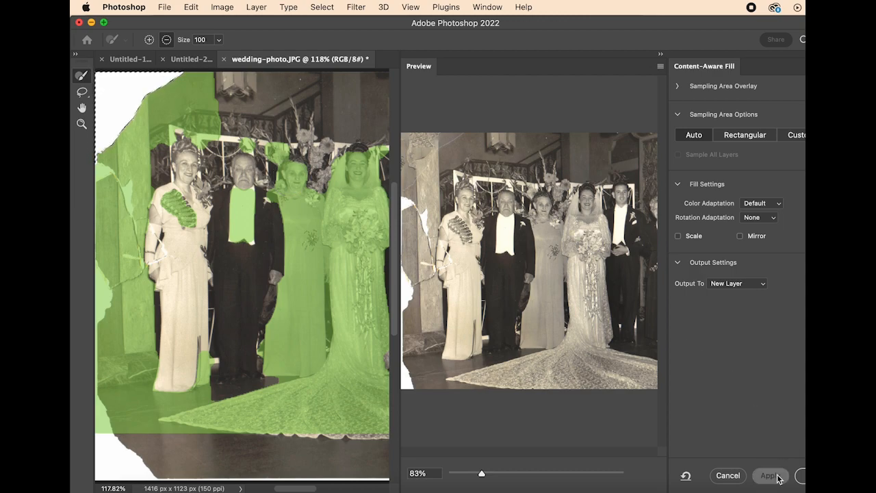
pyautogui.click(802, 478)
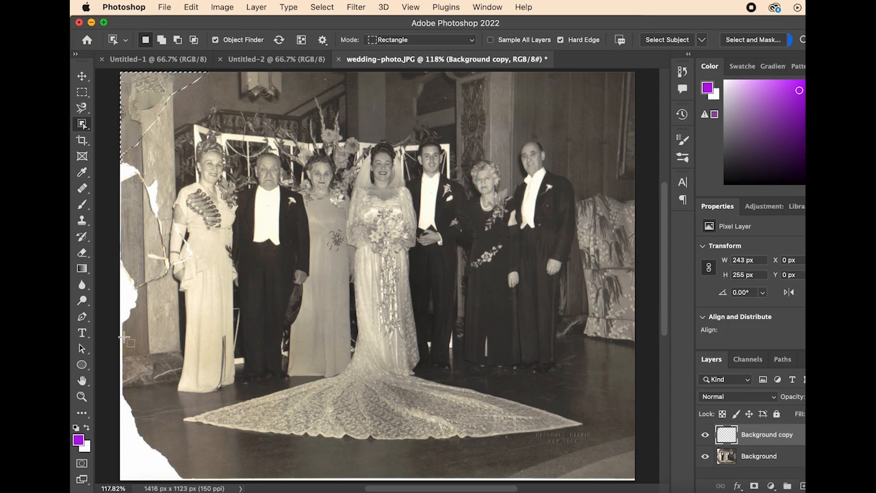
# Step: Try to select the torn white areas along the photo's lower-left edge with the Object Selection tool
pyautogui.moveTo(121, 392); pyautogui.dragTo(194, 481)
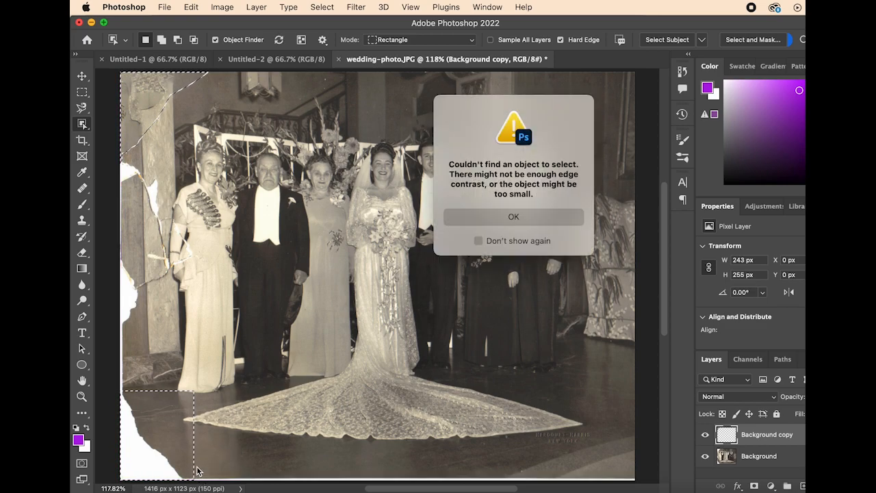
pyautogui.click(504, 215)
pyautogui.moveTo(122, 481); pyautogui.dragTo(149, 393)
pyautogui.click(526, 223)
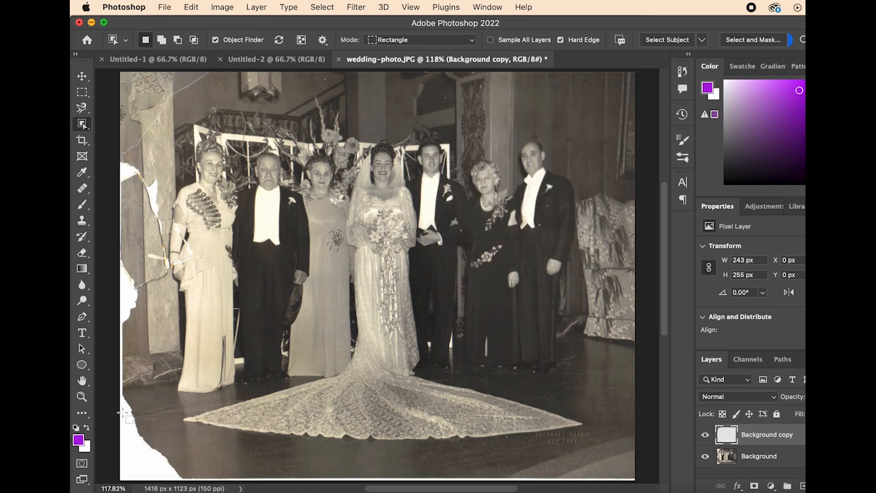
pyautogui.moveTo(122, 257); pyautogui.dragTo(145, 366)
# Step: Crop the photo on all sides to about 1274 × 1013 px, trimming off most of the torn white edge
pyautogui.click(82, 92)
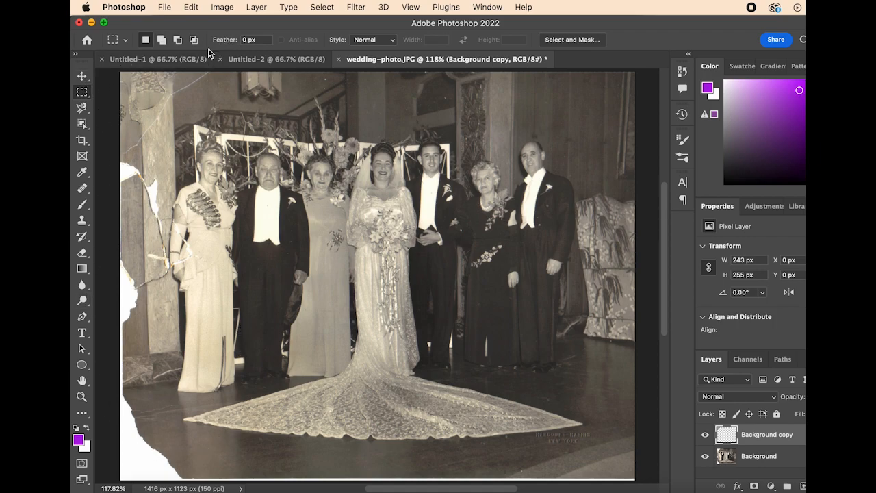
pyautogui.click(82, 76)
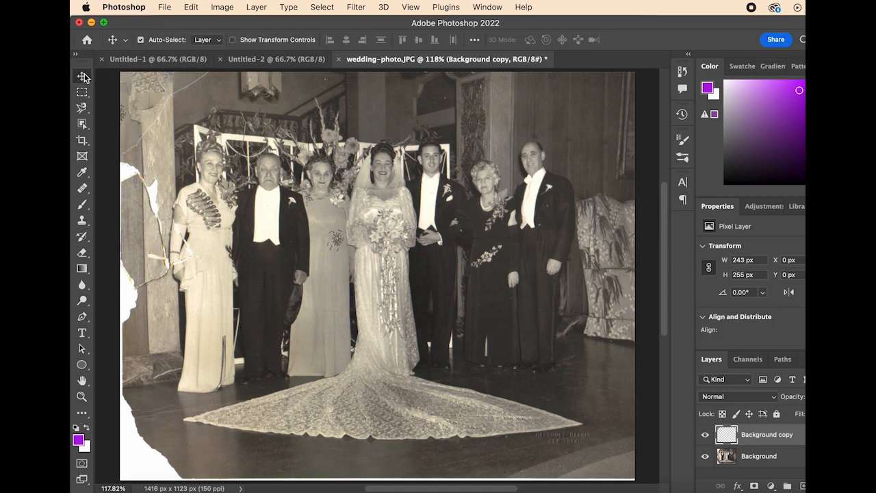
pyautogui.click(82, 140)
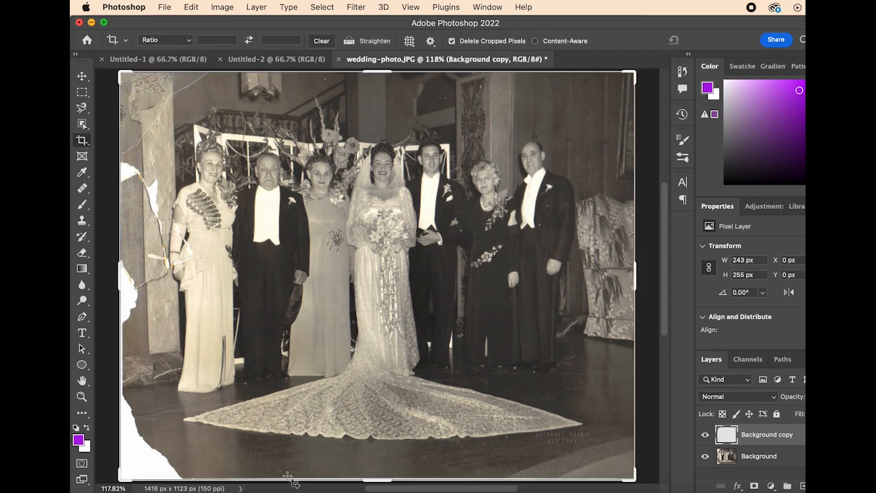
pyautogui.moveTo(296, 485); pyautogui.dragTo(326, 470)
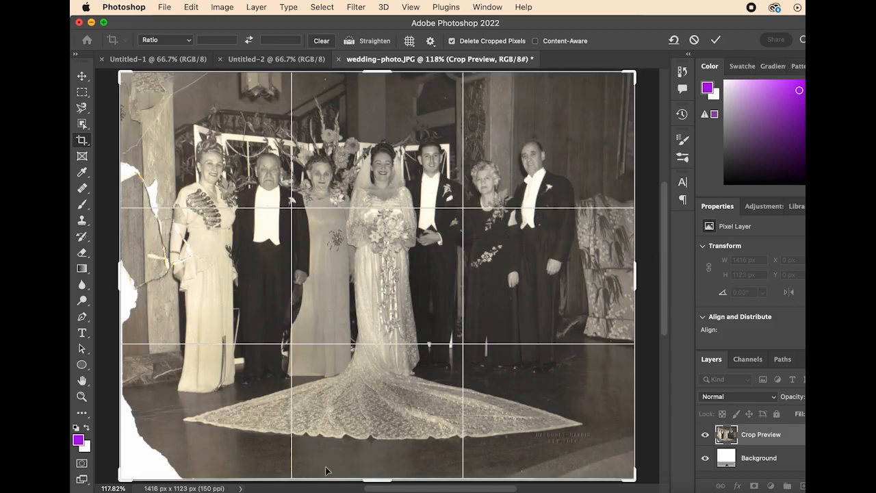
pyautogui.moveTo(377, 483)
pyautogui.mouseDown()
pyautogui.moveTo(384, 430)
pyautogui.moveTo(385, 475)
pyautogui.mouseUp()
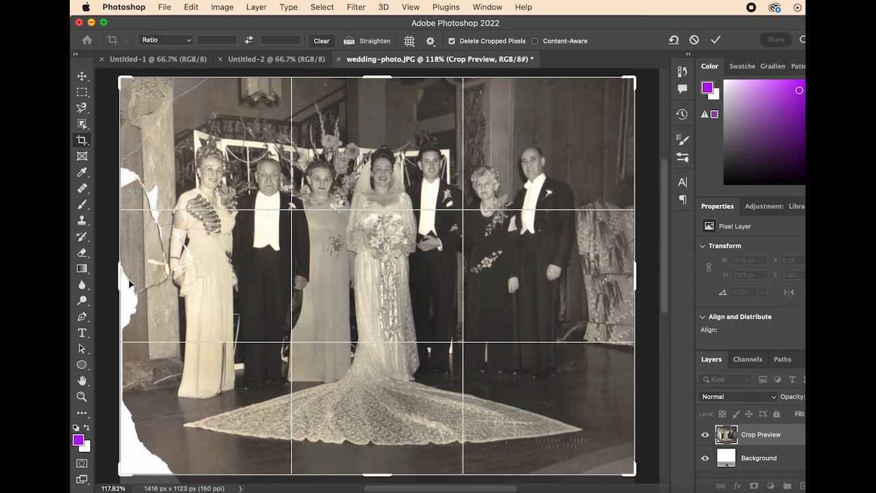
pyautogui.moveTo(120, 276)
pyautogui.mouseDown()
pyautogui.moveTo(127, 260)
pyautogui.moveTo(132, 274)
pyautogui.mouseUp()
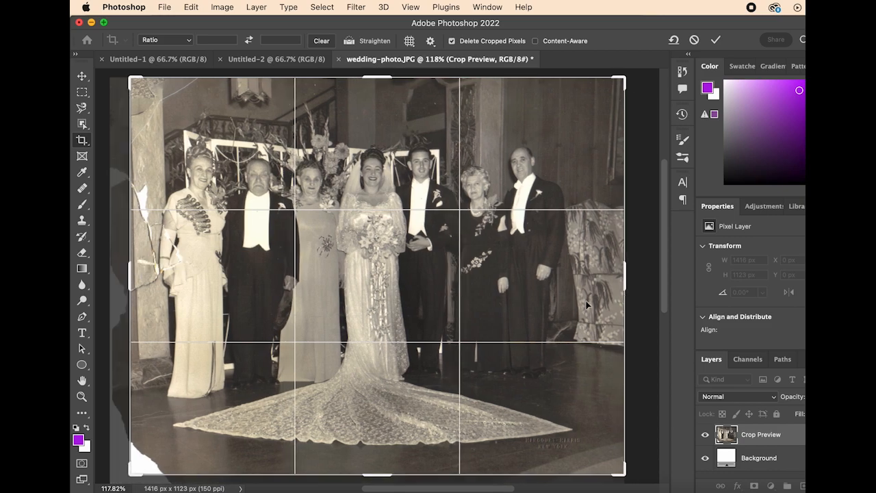
pyautogui.moveTo(623, 288)
pyautogui.mouseDown()
pyautogui.moveTo(619, 274)
pyautogui.moveTo(609, 288)
pyautogui.mouseUp()
pyautogui.moveTo(539, 475); pyautogui.dragTo(541, 468)
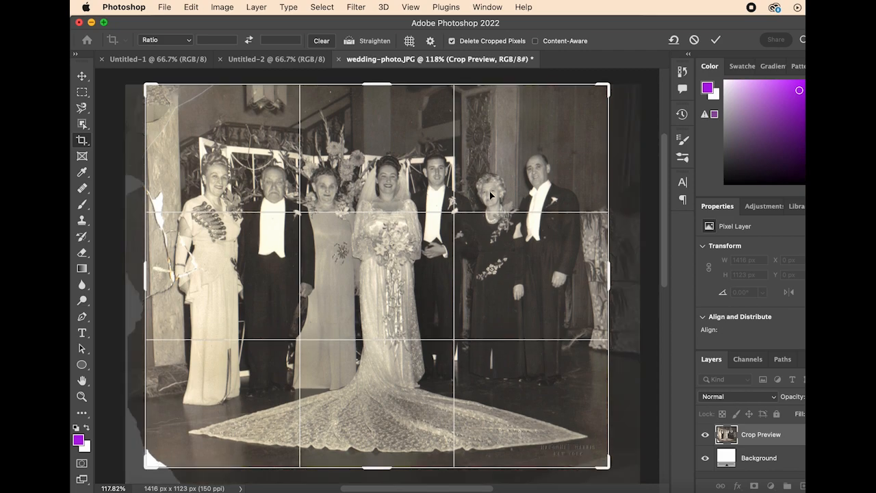
pyautogui.moveTo(447, 83); pyautogui.dragTo(448, 92)
pyautogui.press('Return')
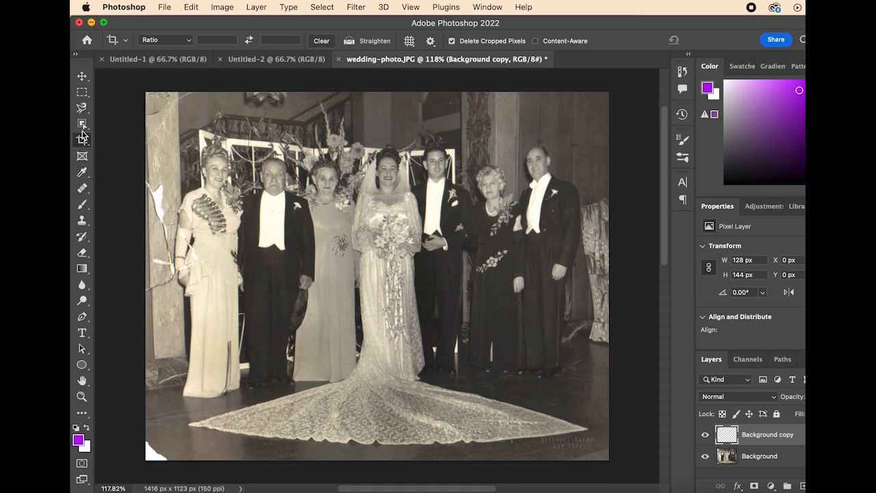
# Step: Try to select the remaining white lower-left corner and the tear beside the woman at the far left with Object Selection
pyautogui.click(83, 94)
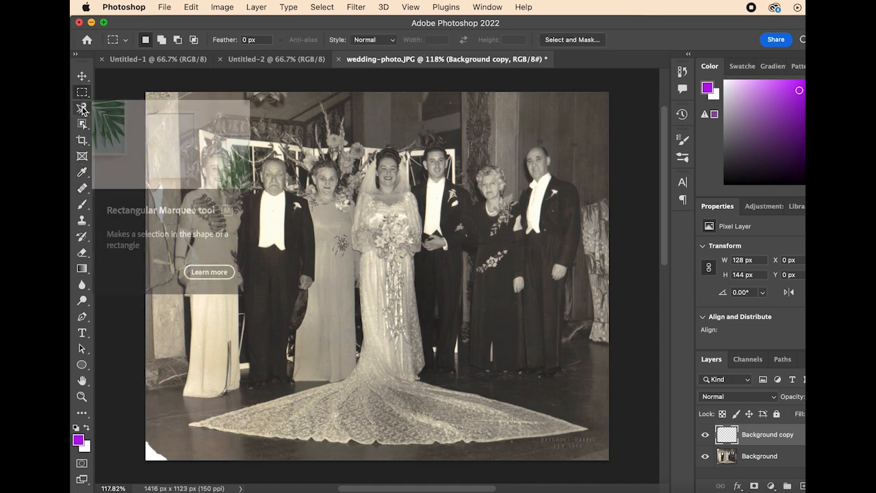
pyautogui.click(82, 124)
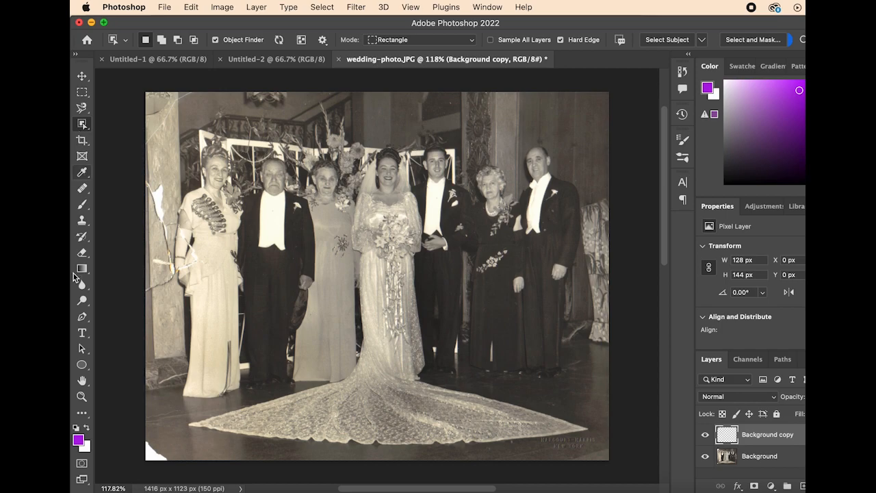
pyautogui.moveTo(146, 426); pyautogui.dragTo(185, 481)
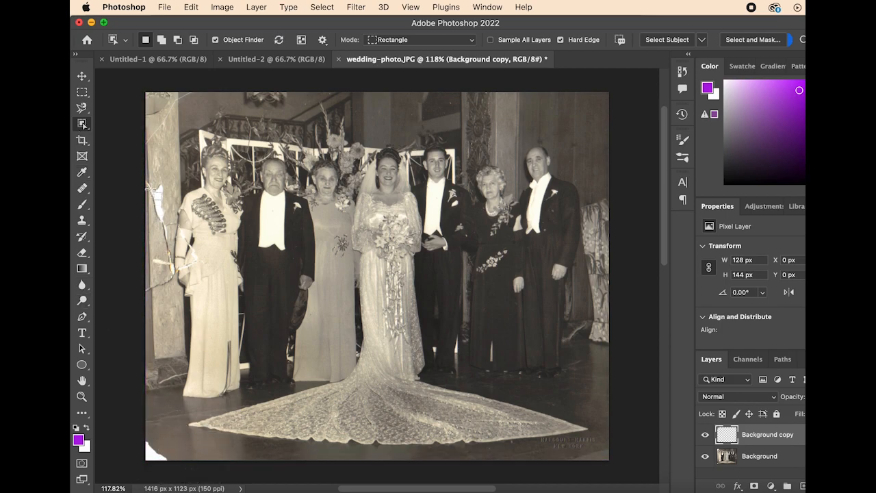
pyautogui.moveTo(147, 178); pyautogui.dragTo(173, 299)
# Step: Try to repair the torn white lower-left corner of the photo with the Healing Brush
pyautogui.click(83, 174)
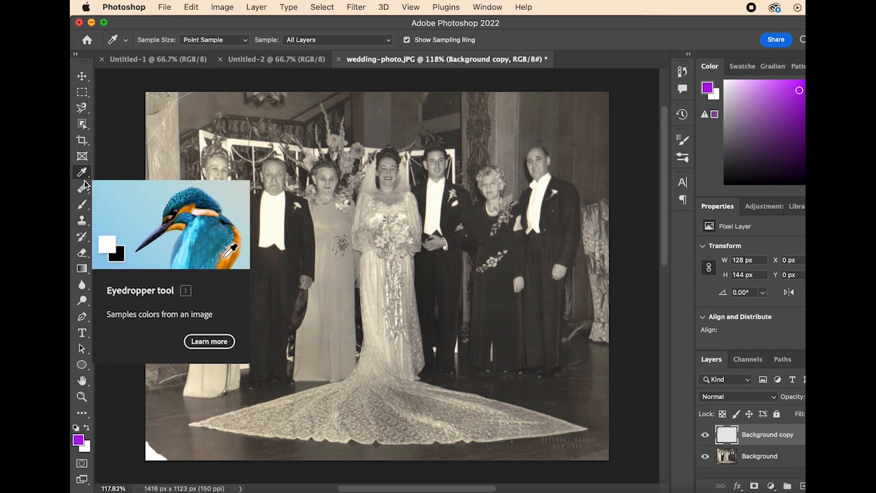
pyautogui.click(83, 190)
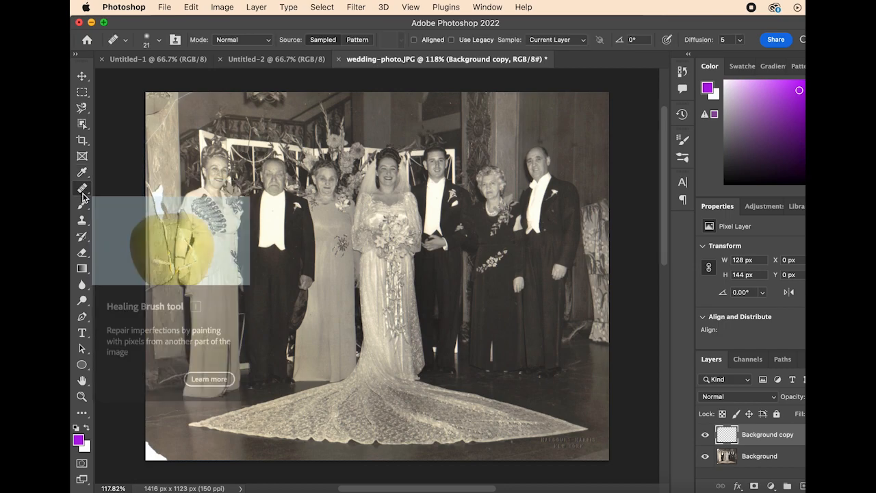
pyautogui.click(168, 441)
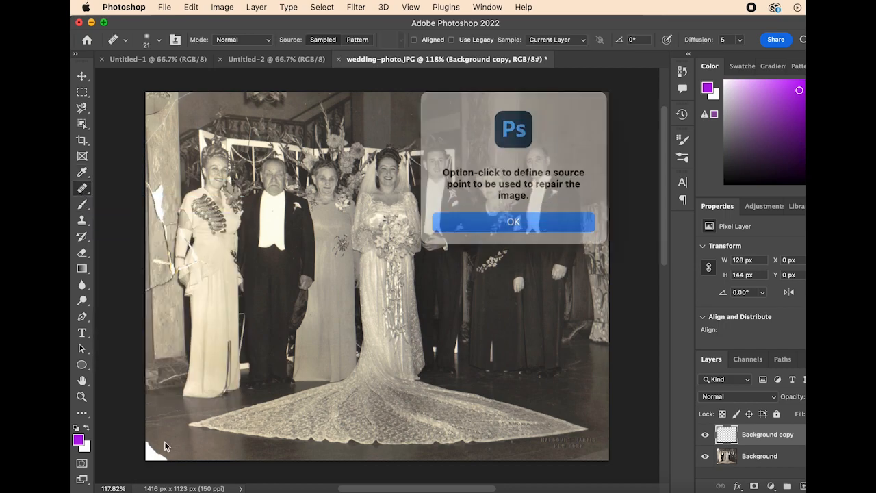
pyautogui.click(486, 213)
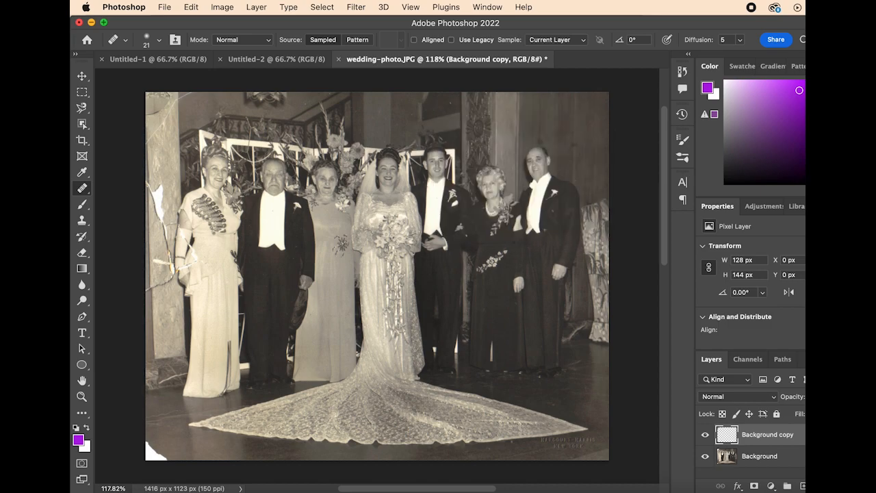
pyautogui.click(150, 448)
pyautogui.click(525, 212)
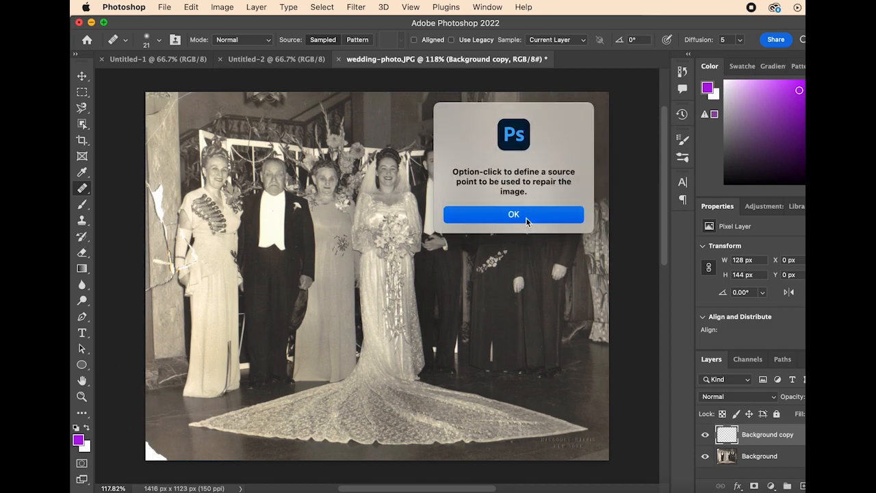
# Step: Switch to the Clone Stamp and try it on the floor beside the photo's white lower-left corner on the Background copy layer
pyautogui.click(82, 224)
pyautogui.scroll(5, 195, 422)
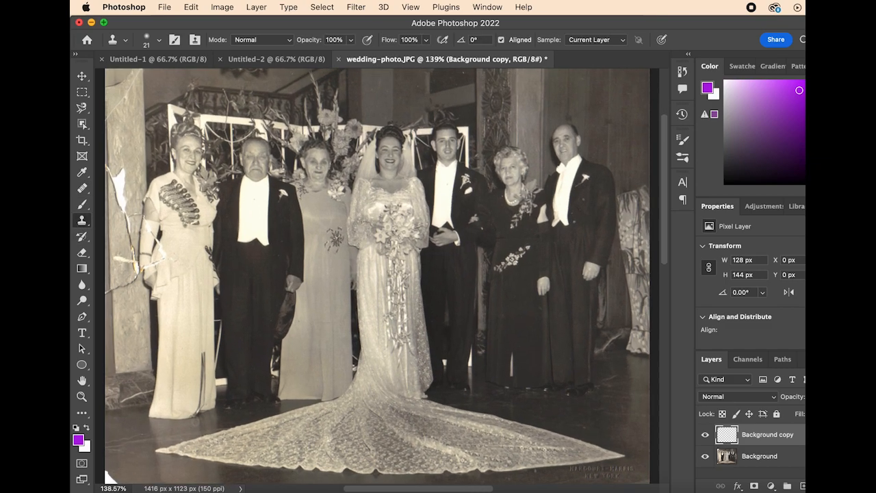
pyautogui.scroll(-5, 195, 422)
pyautogui.hscroll(-5, 195, 422)
pyautogui.scroll(2, 262, 397)
pyautogui.scroll(3, 349, 348)
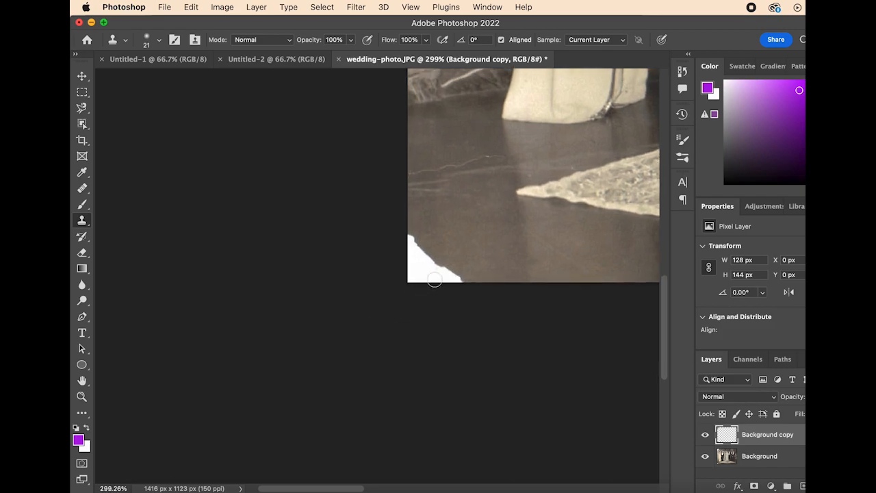
pyautogui.click(483, 245)
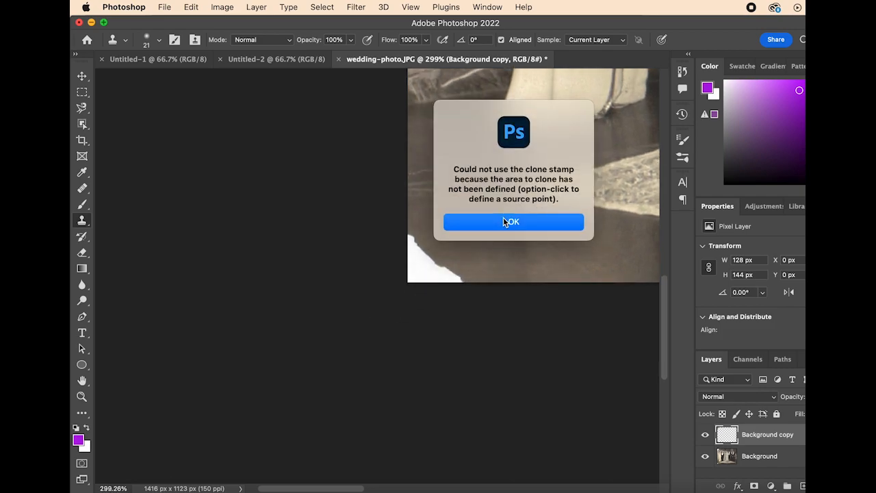
pyautogui.click(503, 221)
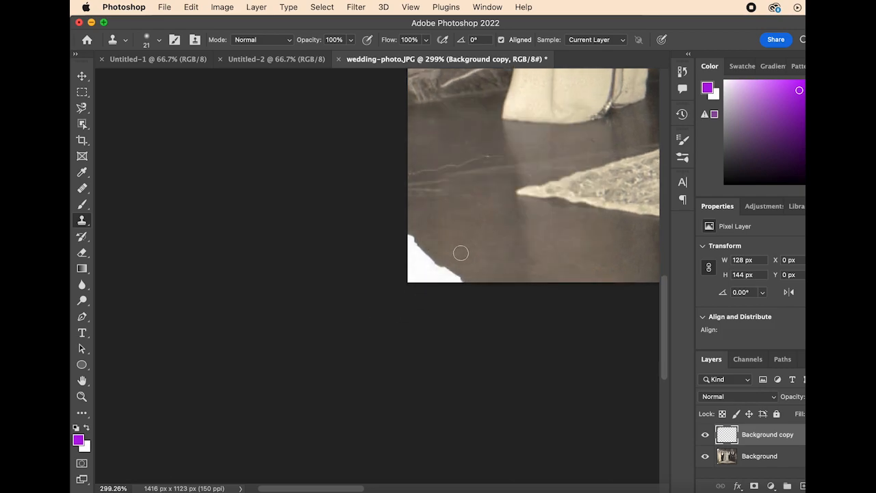
# Step: Make the Background layer active and clone floor texture over the white lower-left corner of the photo
pyautogui.click(752, 460)
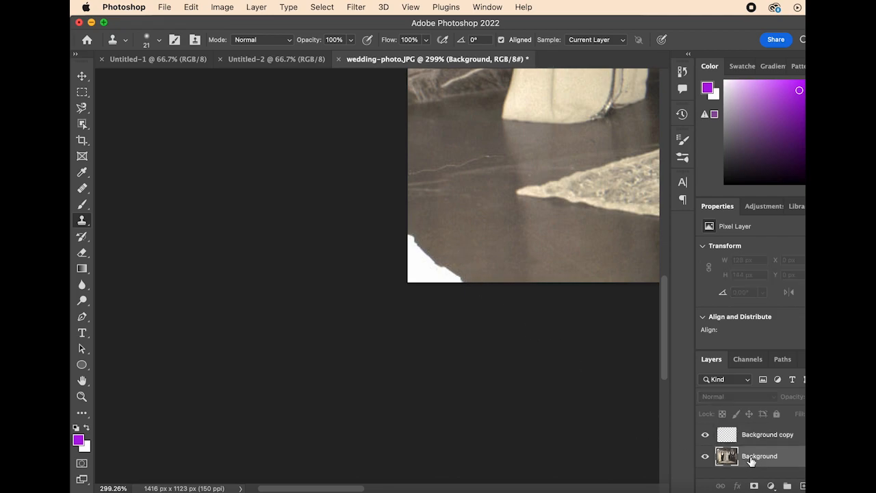
pyautogui.click(470, 221)
pyautogui.click(487, 223)
pyautogui.click(451, 250)
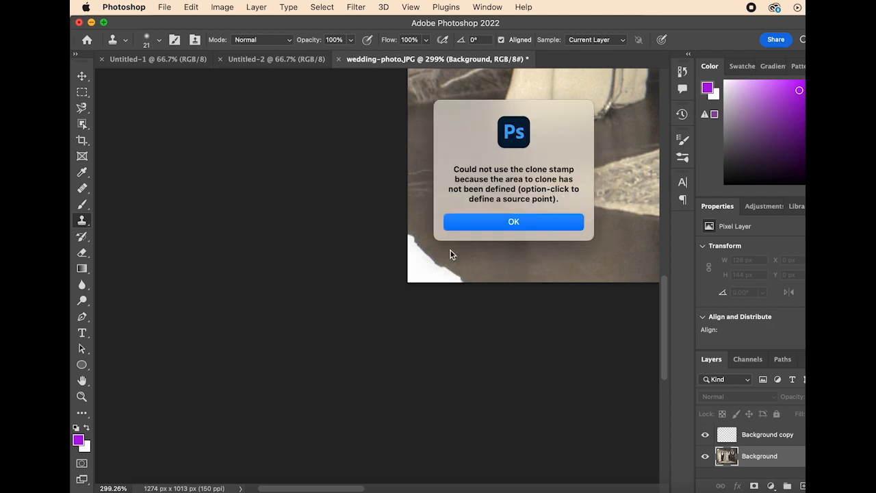
pyautogui.click(490, 220)
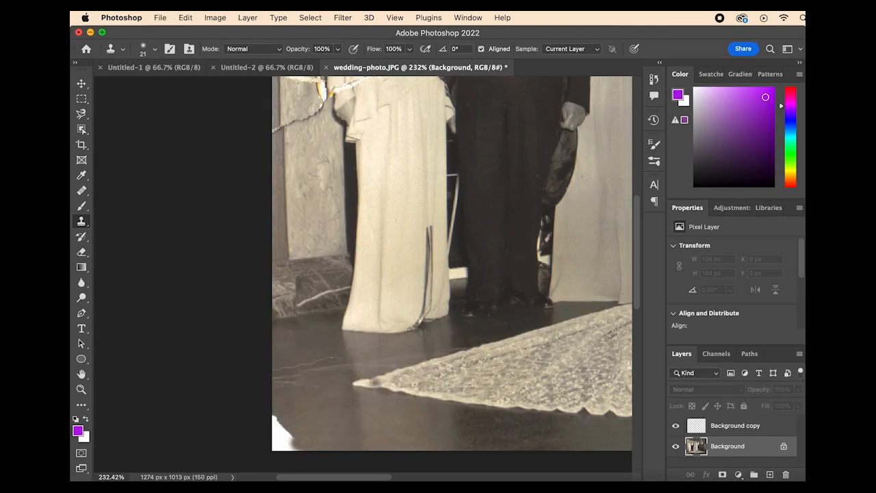
pyautogui.click(286, 440)
pyautogui.click(284, 435)
pyautogui.moveTo(284, 432)
pyautogui.mouseDown()
pyautogui.moveTo(286, 441)
pyautogui.moveTo(279, 428)
pyautogui.mouseUp()
pyautogui.click(287, 447)
# Step: Try cloning over the floor scratches near the tip of the lace train and undo those strokes
pyautogui.moveTo(274, 365); pyautogui.dragTo(334, 359)
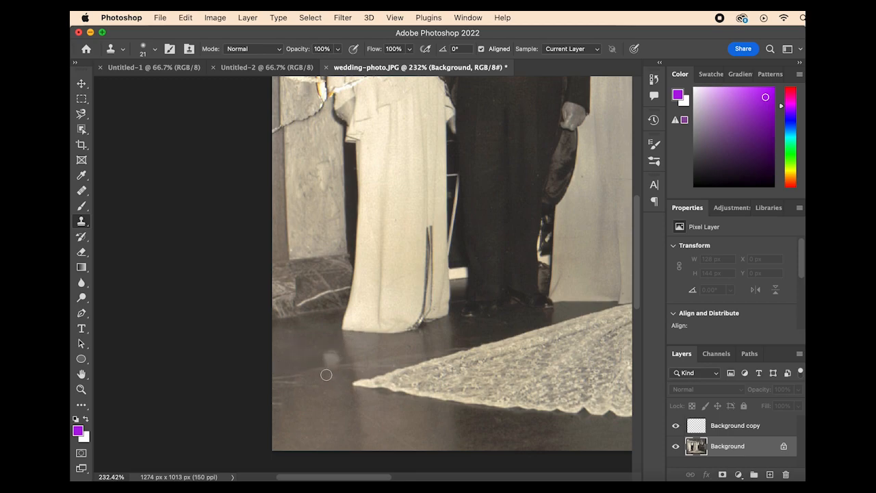
pyautogui.moveTo(294, 376)
pyautogui.mouseDown()
pyautogui.moveTo(310, 379)
pyautogui.moveTo(330, 405)
pyautogui.moveTo(385, 412)
pyautogui.mouseUp()
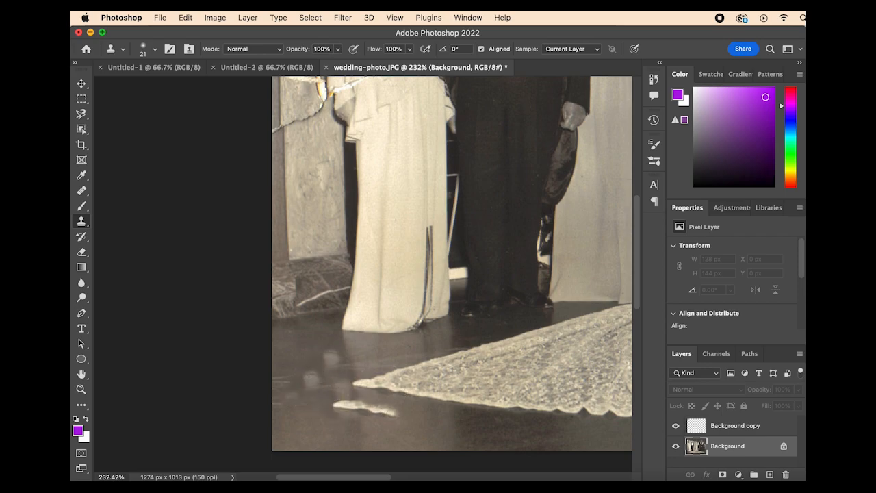
pyautogui.press('super+z')
pyautogui.press('super+z')
pyautogui.press('super+z')
pyautogui.press('super+z')
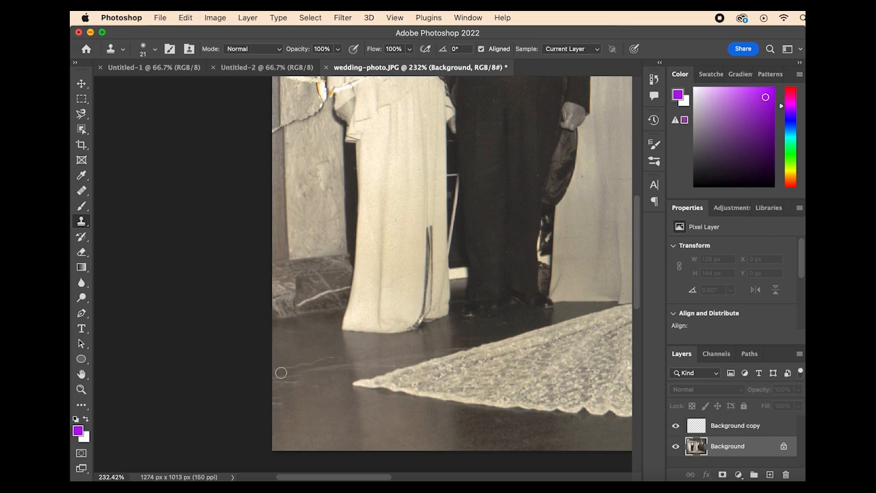
# Step: Clone over the scratches on the floor and the light crack across the stone base beside the leftmost woman's dress
pyautogui.moveTo(275, 371)
pyautogui.mouseDown()
pyautogui.moveTo(336, 362)
pyautogui.moveTo(311, 359)
pyautogui.moveTo(278, 396)
pyautogui.moveTo(276, 380)
pyautogui.moveTo(296, 376)
pyautogui.moveTo(280, 392)
pyautogui.mouseUp()
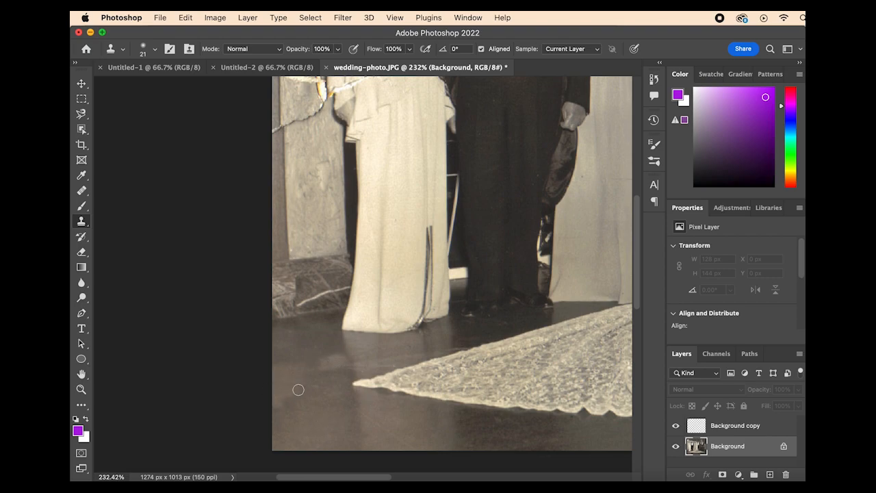
pyautogui.keyDown('alt'); pyautogui.click(302, 284); pyautogui.keyUp('alt')
pyautogui.moveTo(312, 299); pyautogui.dragTo(345, 289)
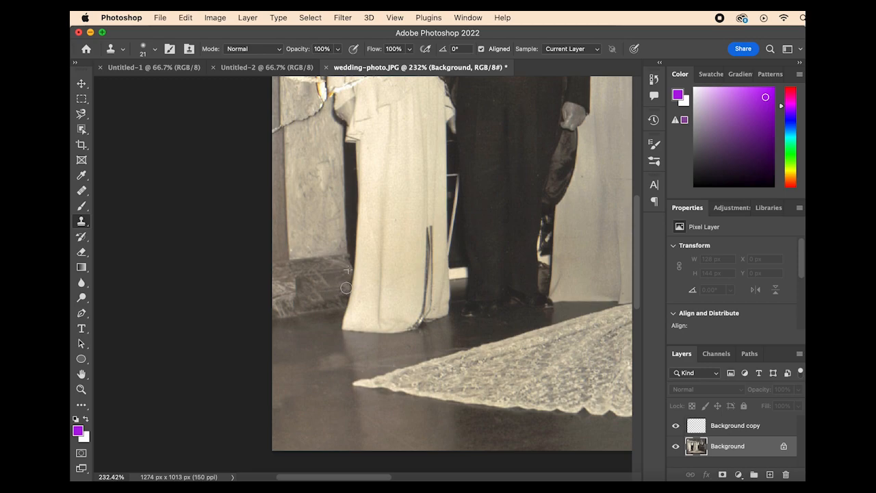
# Step: Clone stone texture over the thin crack and the long white tears on the pillar beside the leftmost woman
pyautogui.scroll(10, 346, 288)
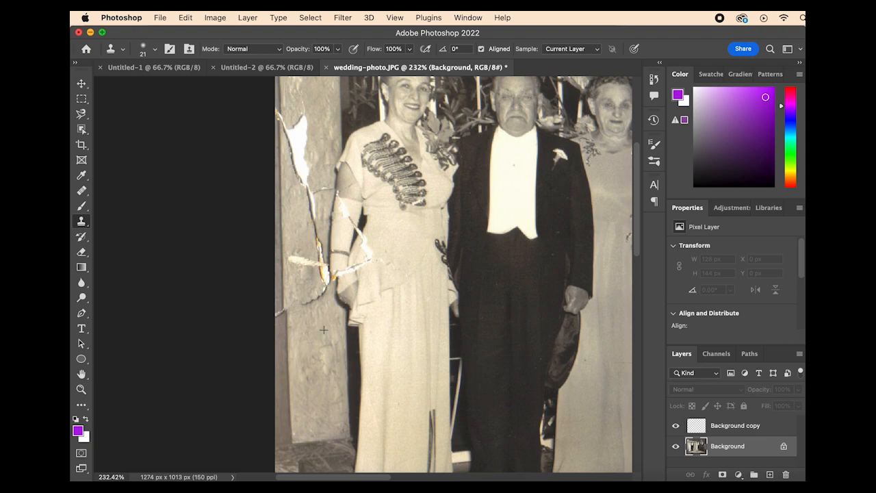
pyautogui.moveTo(315, 299); pyautogui.dragTo(321, 296)
pyautogui.moveTo(303, 267); pyautogui.dragTo(298, 264)
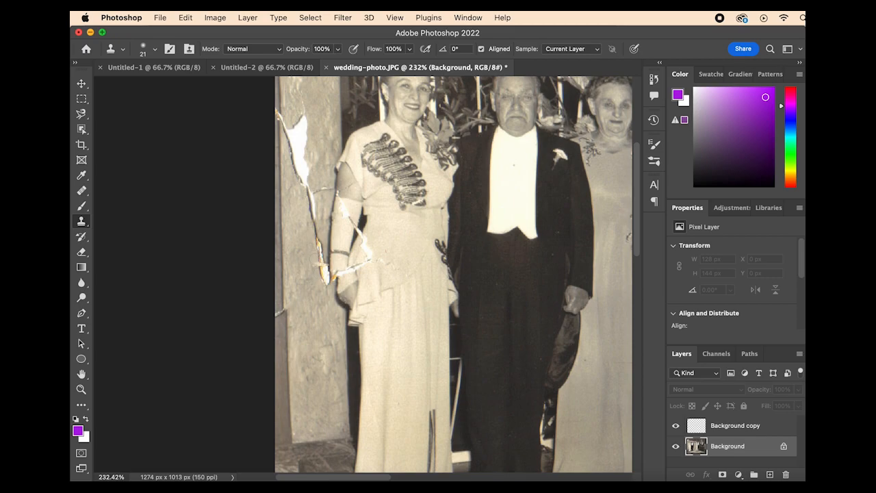
pyautogui.moveTo(323, 280)
pyautogui.mouseDown()
pyautogui.moveTo(306, 171)
pyautogui.moveTo(306, 150)
pyautogui.moveTo(312, 157)
pyautogui.moveTo(294, 107)
pyautogui.mouseUp()
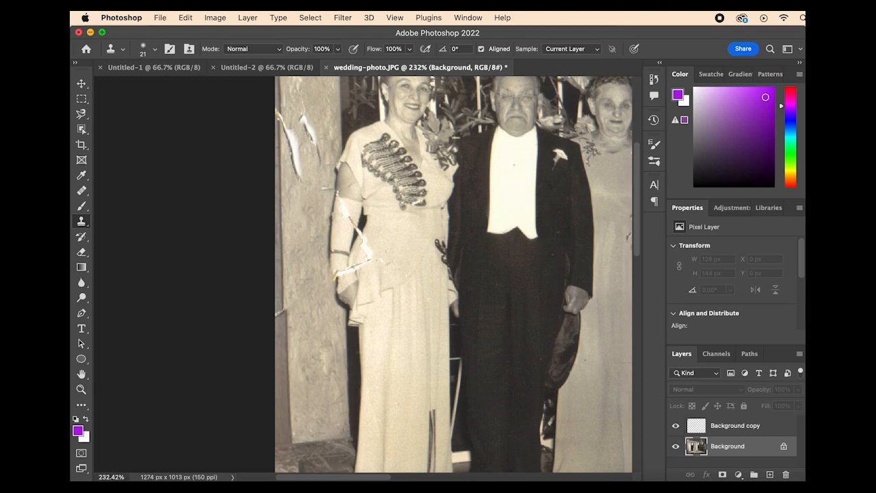
pyautogui.moveTo(319, 142)
pyautogui.mouseDown()
pyautogui.moveTo(325, 171)
pyautogui.moveTo(296, 109)
pyautogui.moveTo(310, 135)
pyautogui.moveTo(300, 137)
pyautogui.moveTo(298, 178)
pyautogui.moveTo(300, 166)
pyautogui.moveTo(306, 195)
pyautogui.mouseUp()
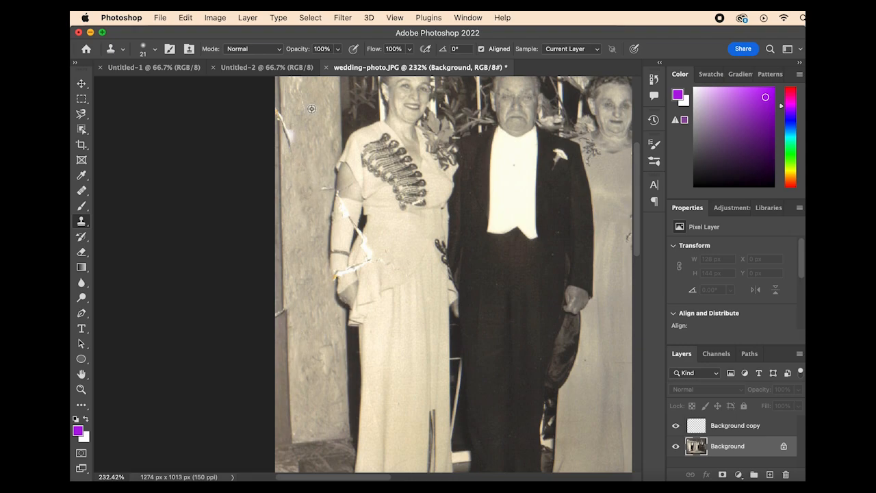
pyautogui.moveTo(288, 148); pyautogui.dragTo(283, 126)
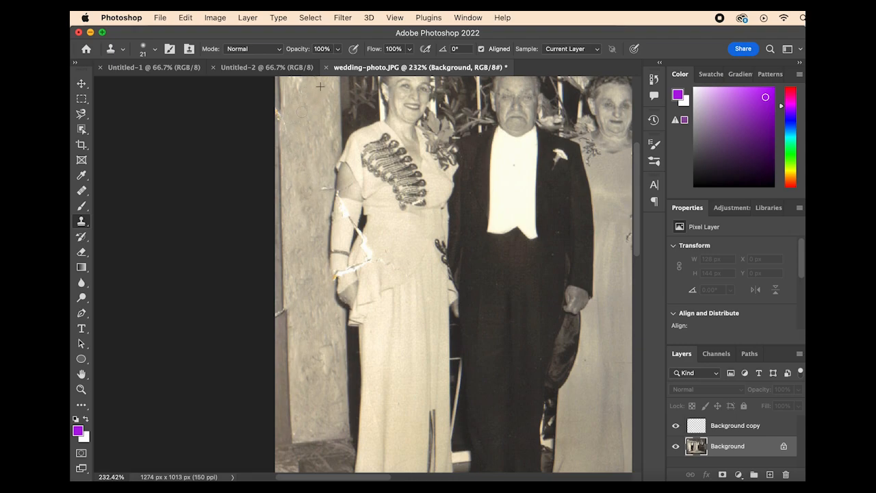
# Step: Clone dress and glove texture over the white tear running across the leftmost woman's arm and waist
pyautogui.scroll(5, 320, 86)
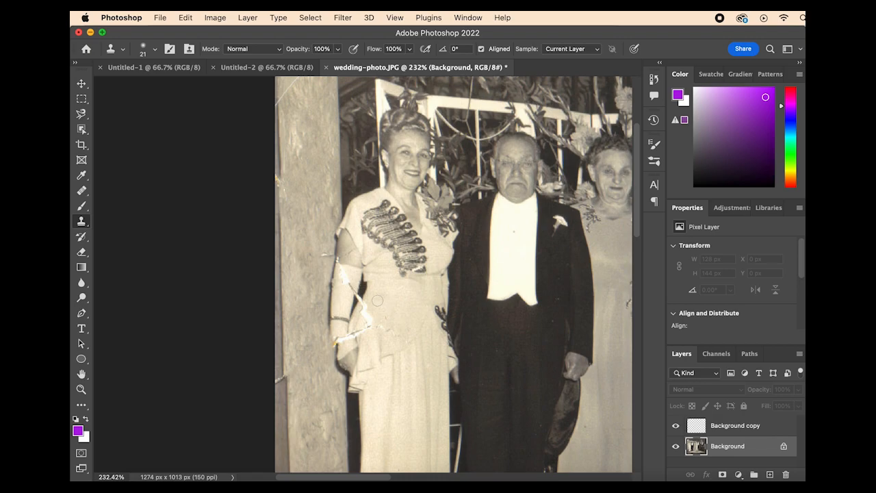
pyautogui.keyDown('super'); pyautogui.click(377, 300); pyautogui.keyUp('super')
pyautogui.keyDown('alt'); pyautogui.click(377, 300); pyautogui.keyUp('alt')
pyautogui.click(486, 209)
pyautogui.click(387, 296)
pyautogui.click(477, 218)
pyautogui.keyDown('alt'); pyautogui.click(382, 306); pyautogui.keyUp('alt')
pyautogui.click(527, 215)
pyautogui.click(716, 446)
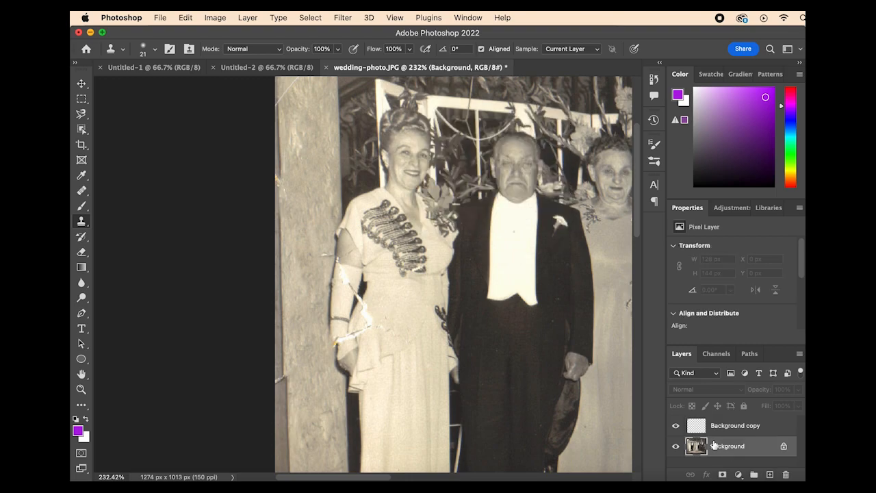
pyautogui.keyDown('alt'); pyautogui.click(389, 304); pyautogui.keyUp('alt')
pyautogui.moveTo(356, 289); pyautogui.dragTo(340, 275)
pyautogui.moveTo(370, 316); pyautogui.dragTo(365, 304)
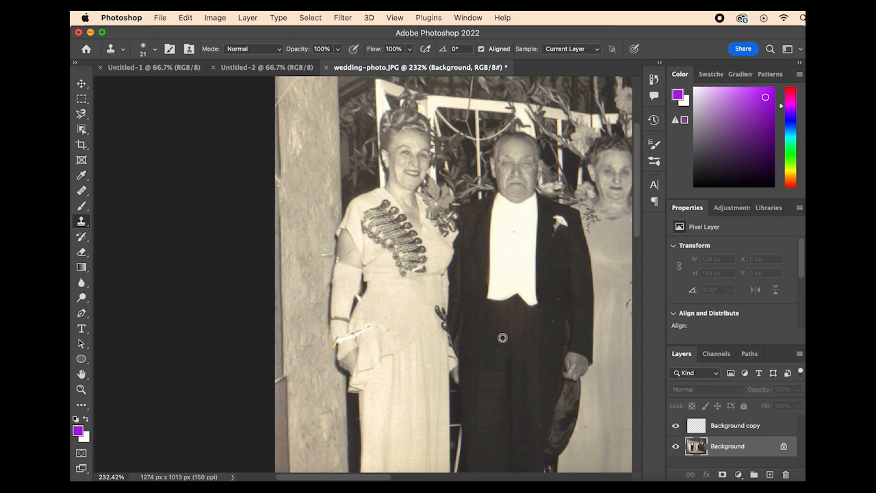
# Step: Set the Clone Stamp to 9 px and retouch the torn gap between her arm and waist and the dark spot on the dress's side
pyautogui.click(154, 50)
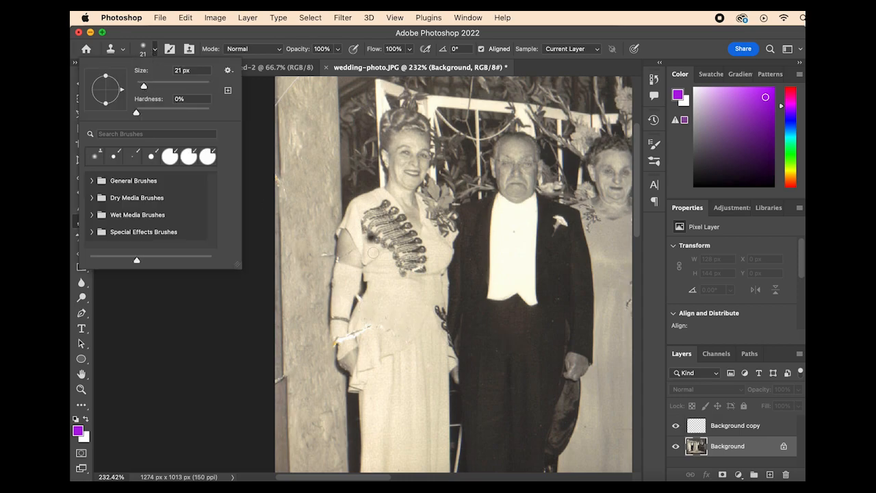
pyautogui.click(498, 339)
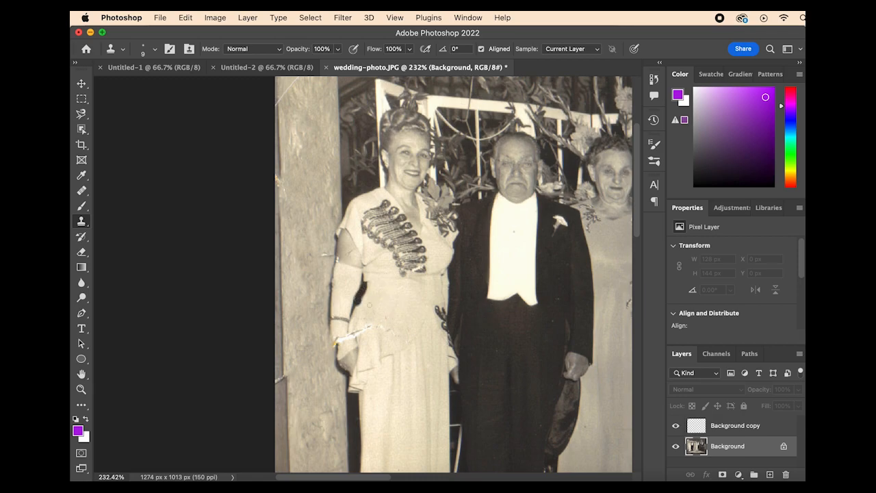
pyautogui.scroll(8, 360, 308)
pyautogui.moveTo(354, 345)
pyautogui.mouseDown()
pyautogui.moveTo(363, 329)
pyautogui.moveTo(367, 335)
pyautogui.moveTo(377, 301)
pyautogui.moveTo(370, 283)
pyautogui.moveTo(361, 322)
pyautogui.moveTo(376, 295)
pyautogui.mouseUp()
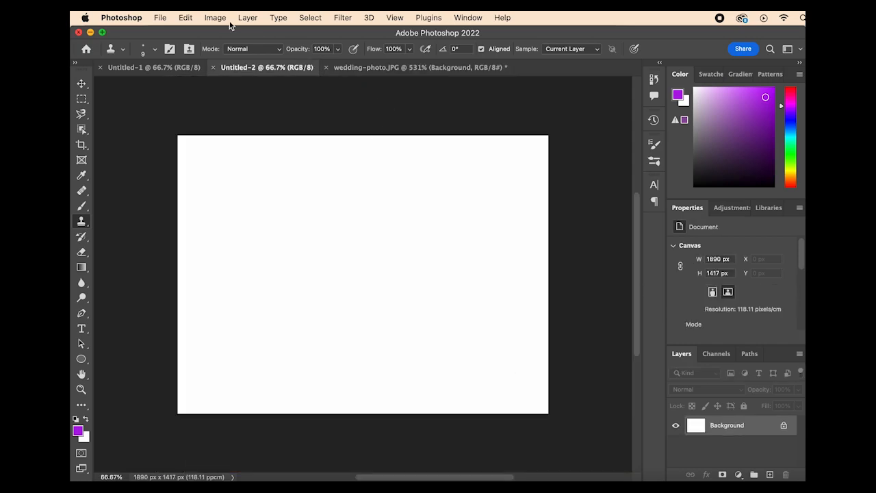
pyautogui.click(186, 67)
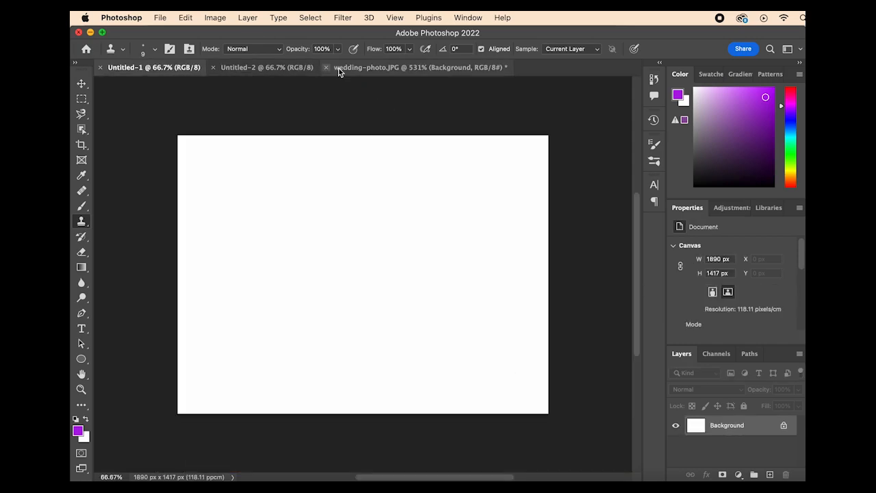
pyautogui.click(361, 69)
pyautogui.scroll(3, 307, 346)
pyautogui.moveTo(268, 364)
pyautogui.mouseDown()
pyautogui.moveTo(260, 352)
pyautogui.moveTo(255, 366)
pyautogui.moveTo(293, 274)
pyautogui.mouseUp()
pyautogui.keyDown('alt'); pyautogui.click(304, 316); pyautogui.keyUp('alt')
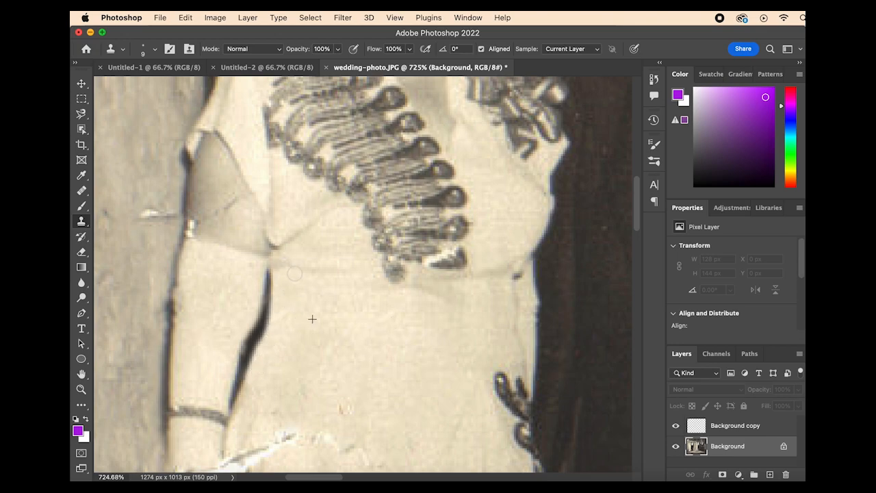
pyautogui.moveTo(521, 275)
pyautogui.mouseDown()
pyautogui.moveTo(523, 363)
pyautogui.moveTo(517, 325)
pyautogui.mouseUp()
pyautogui.keyDown('alt'); pyautogui.click(445, 334); pyautogui.keyUp('alt')
# Step: Clone over the white mark on the pillar beside the leftmost woman's elbow and the fine scratch on her bare arm
pyautogui.press('super+minus')
pyautogui.scroll(-5, 522, 307)
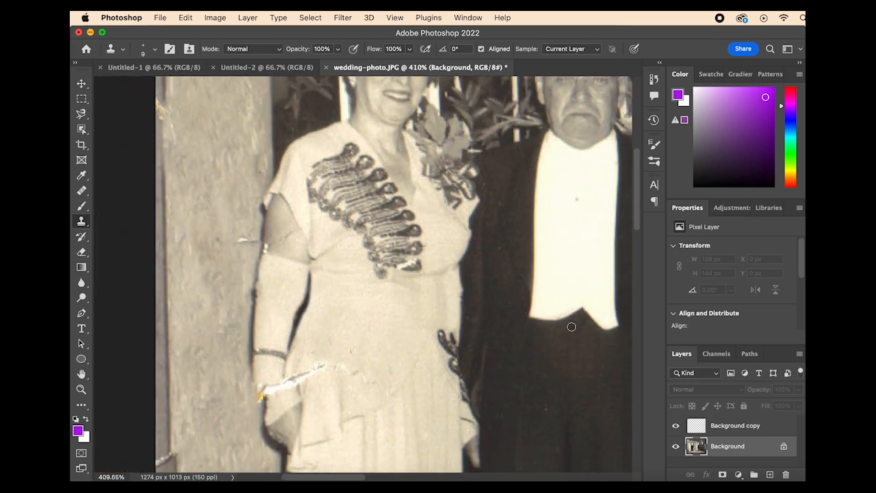
pyautogui.keyDown('alt'); pyautogui.click(227, 257); pyautogui.keyUp('alt')
pyautogui.moveTo(240, 240); pyautogui.dragTo(255, 240)
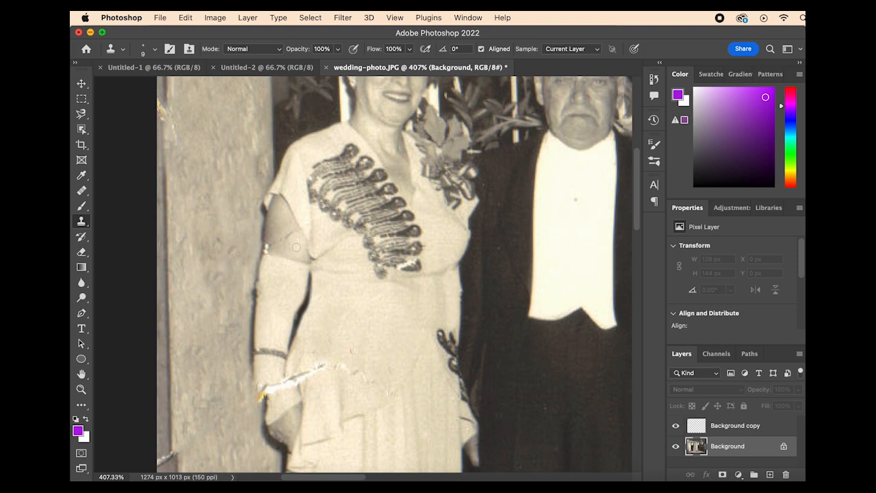
pyautogui.moveTo(292, 234)
pyautogui.mouseDown()
pyautogui.moveTo(277, 246)
pyautogui.moveTo(278, 233)
pyautogui.mouseUp()
# Step: Enlarge the Clone Stamp brush to 25 px and cover the leftover light marks near the pillar's outer edge
pyautogui.scroll(5, 351, 231)
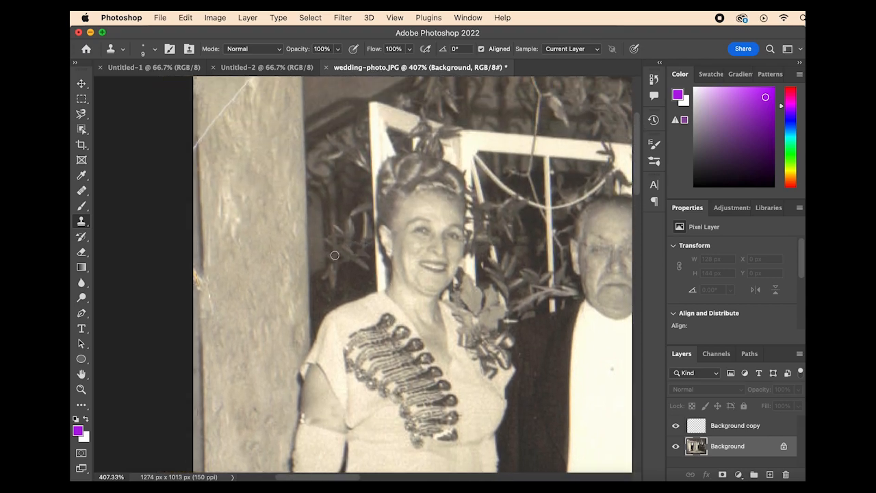
pyautogui.keyDown('super'); pyautogui.click(228, 297); pyautogui.keyUp('super')
pyautogui.press(']')
pyautogui.press(']')
pyautogui.press(']')
pyautogui.press(']')
pyautogui.keyDown('alt'); pyautogui.click(233, 301); pyautogui.keyUp('alt')
pyautogui.click(493, 208)
pyautogui.click(727, 447)
# Step: Try cloning over the diagonal white crack on the upper part of the pillar with the 25 px brush
pyautogui.scroll(2, 245, 217)
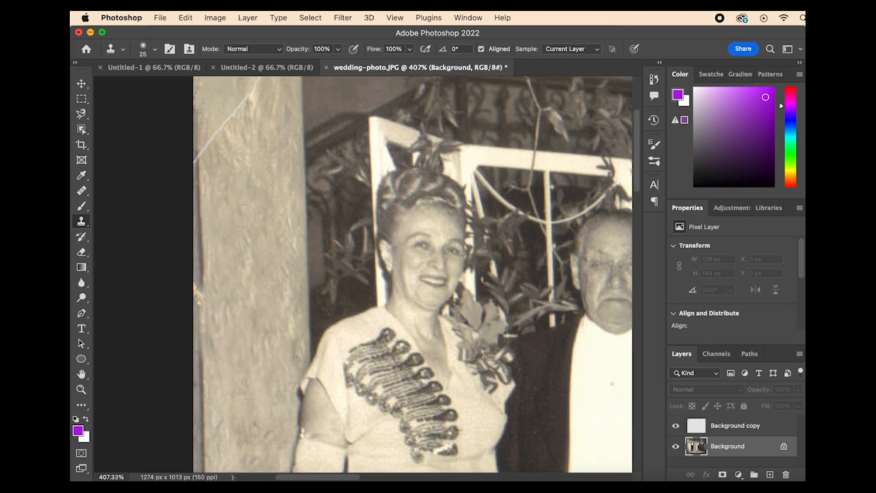
pyautogui.scroll(5, 244, 206)
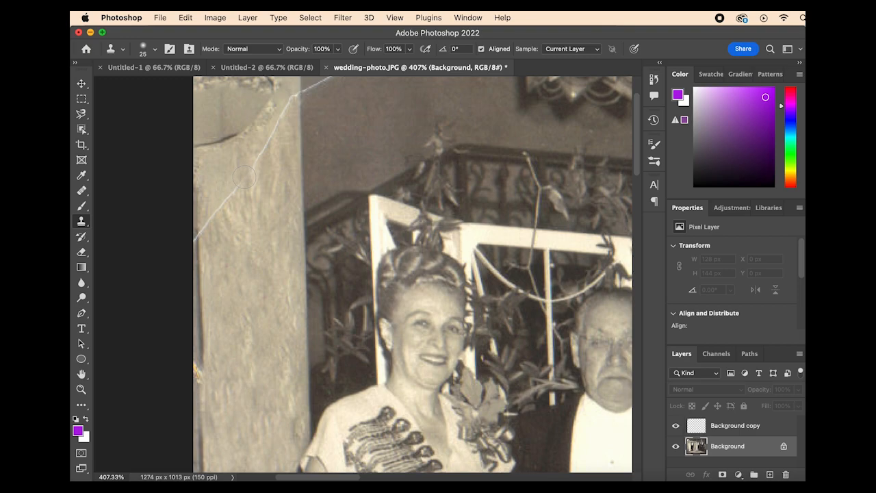
pyautogui.keyDown('alt'); pyautogui.click(244, 225); pyautogui.keyUp('alt')
pyautogui.moveTo(282, 125); pyautogui.dragTo(244, 174)
# Step: Reduce the Clone Stamp to 10 px and clone over the dark smear and the diagonal crack on the upper pillar
pyautogui.scroll(3, 235, 206)
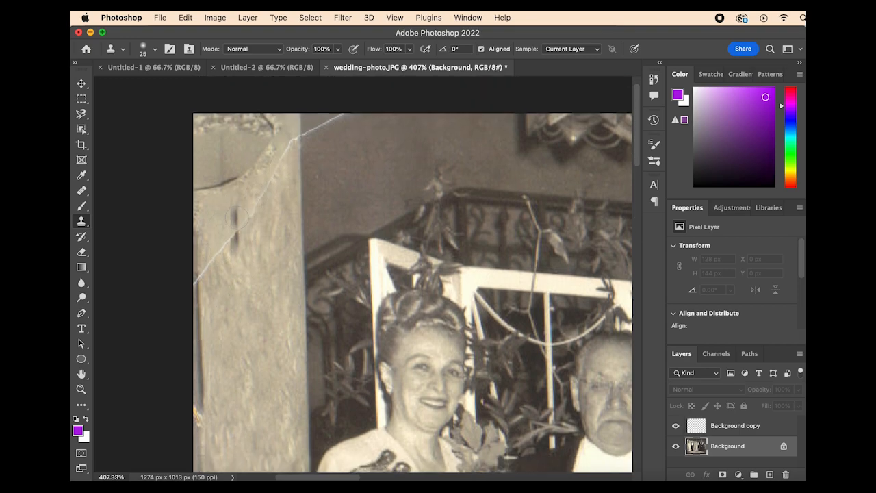
pyautogui.press('[')
pyautogui.press('[')
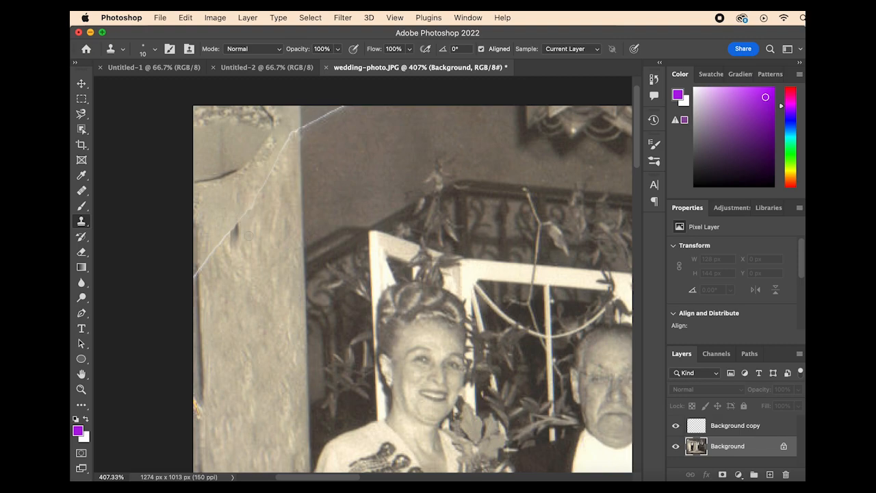
pyautogui.keyDown('alt'); pyautogui.click(245, 263); pyautogui.keyUp('alt')
pyautogui.moveTo(240, 242)
pyautogui.mouseDown()
pyautogui.moveTo(243, 216)
pyautogui.moveTo(266, 191)
pyautogui.mouseUp()
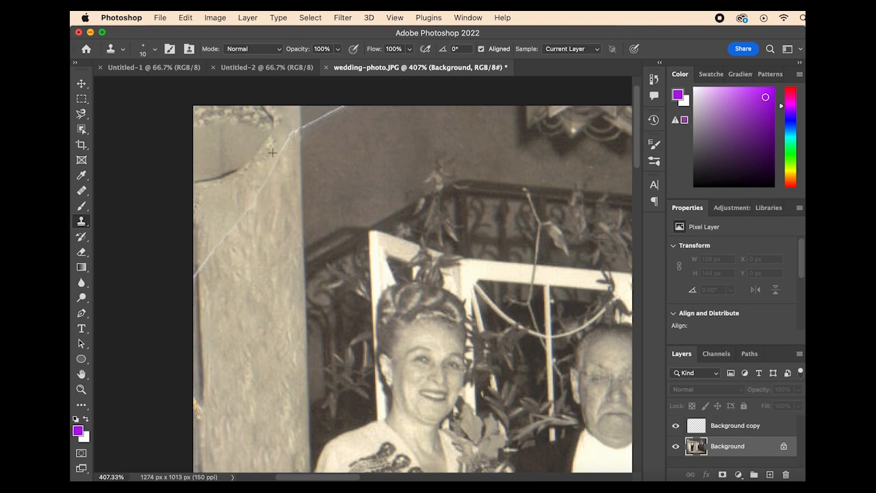
# Step: Crop the damaged strip off the photo's upper edge and a thin sliver off its lower edge
pyautogui.hscroll(1, 294, 144)
pyautogui.scroll(-4, 209, 150)
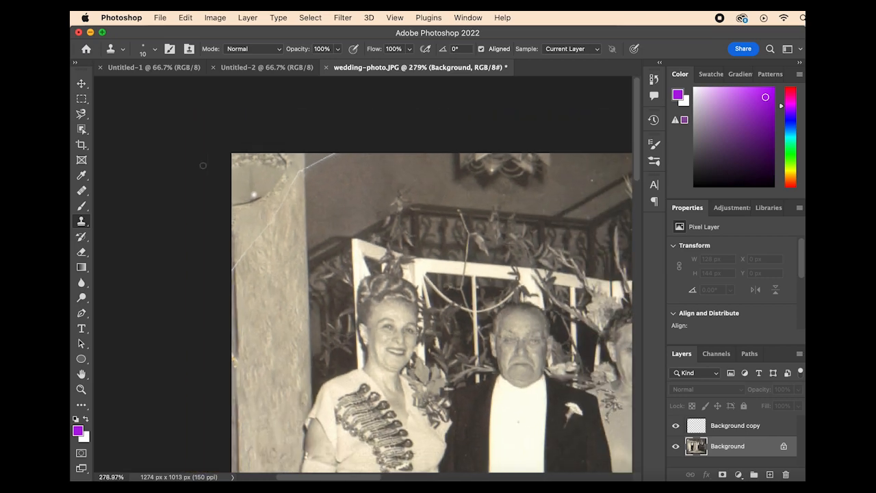
pyautogui.click(82, 145)
pyautogui.moveTo(270, 156); pyautogui.dragTo(270, 186)
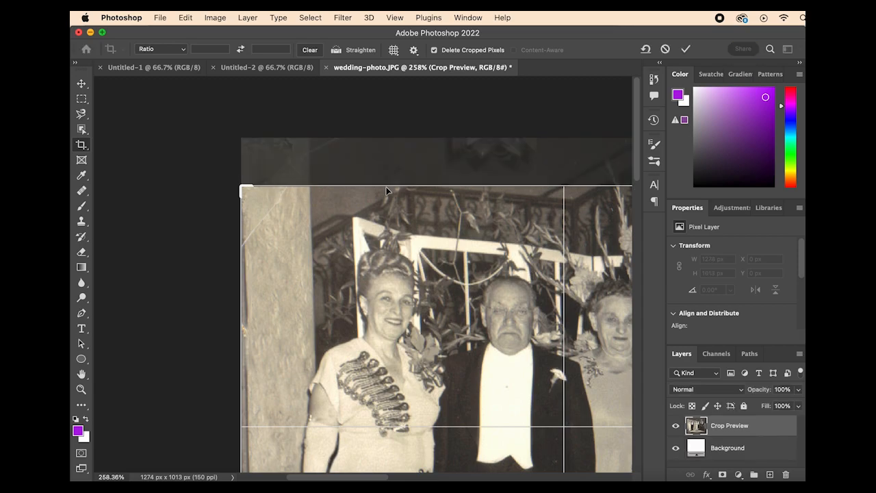
pyautogui.scroll(-5, 387, 191)
pyautogui.hscroll(1, 386, 191)
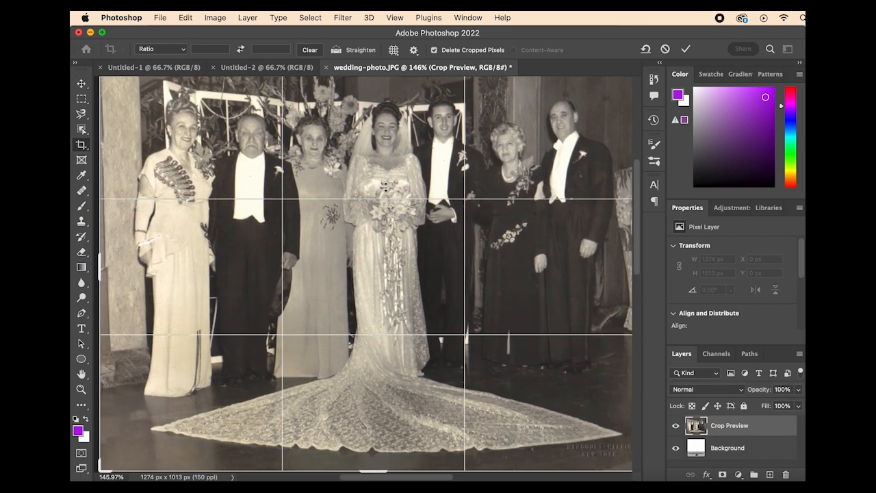
pyautogui.scroll(3, 385, 186)
pyautogui.hscroll(2, 385, 186)
pyautogui.scroll(-2, 358, 198)
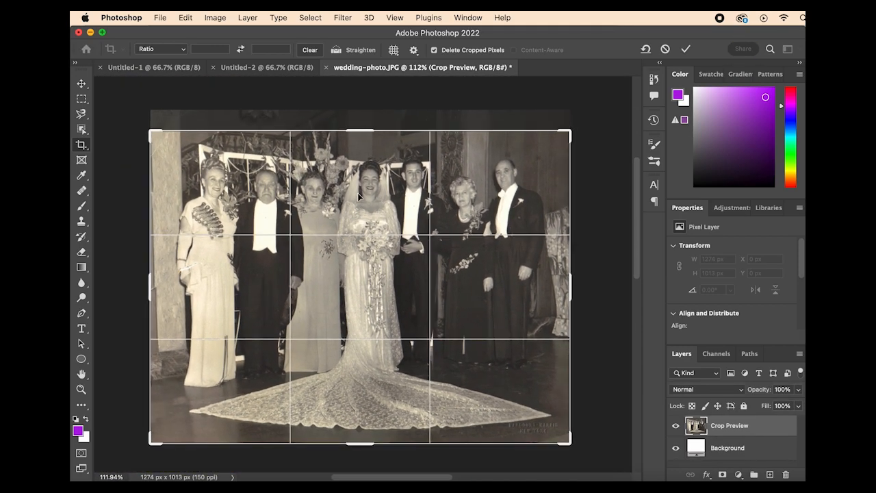
pyautogui.moveTo(365, 130); pyautogui.dragTo(367, 135)
pyautogui.moveTo(502, 443); pyautogui.dragTo(503, 439)
pyautogui.press('Return')
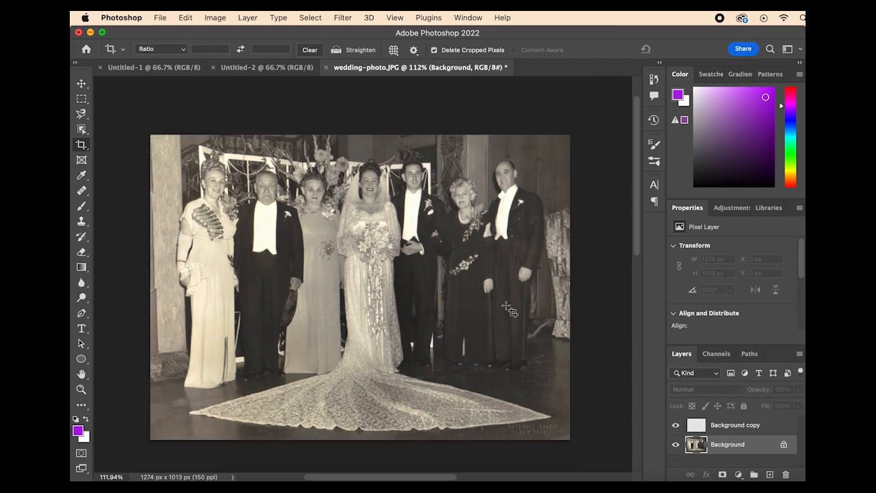
# Step: Convert the Background layer to black and white using the Maximum White preset
pyautogui.click(192, 20)
pyautogui.moveTo(203, 23)
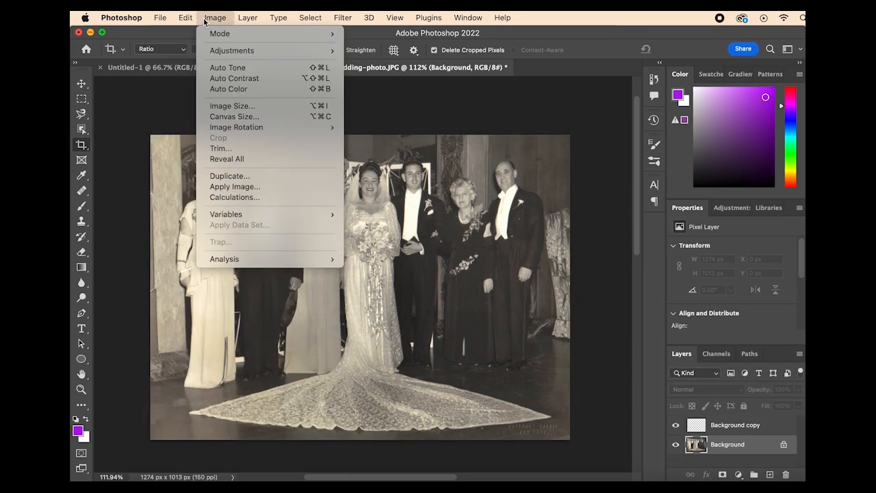
pyautogui.moveTo(239, 51)
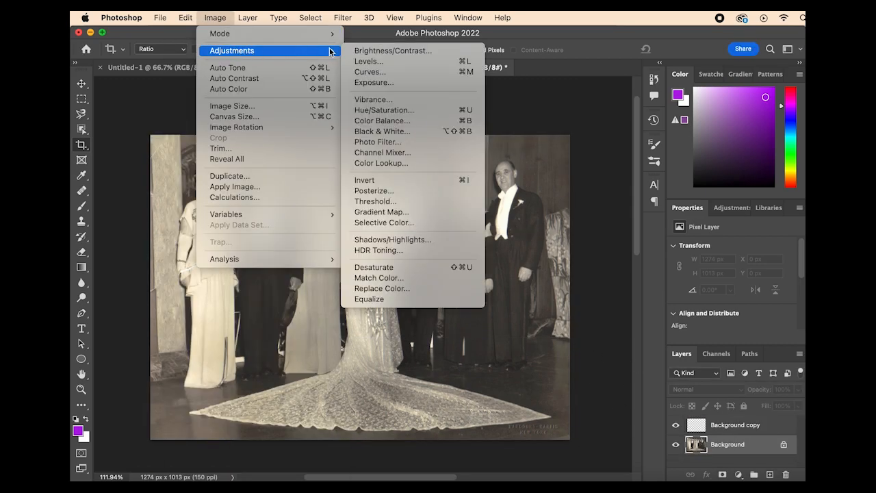
pyautogui.click(409, 131)
pyautogui.click(469, 103)
pyautogui.click(472, 198)
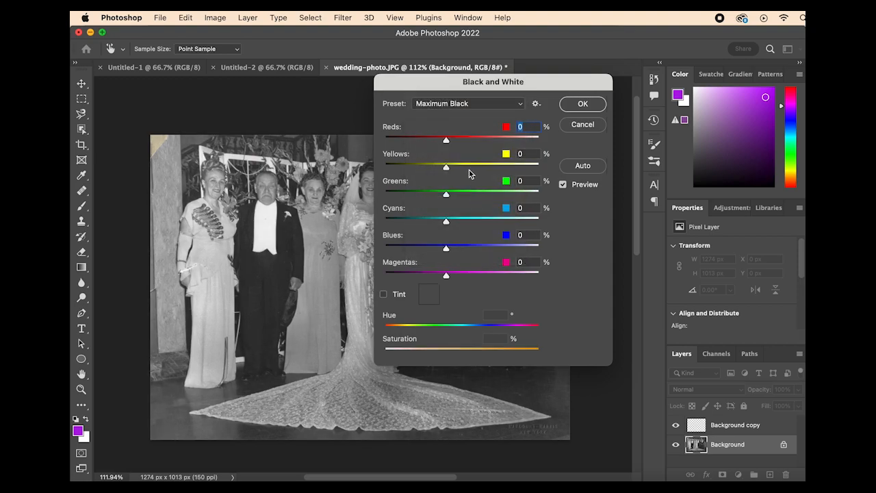
pyautogui.click(476, 106)
pyautogui.click(480, 112)
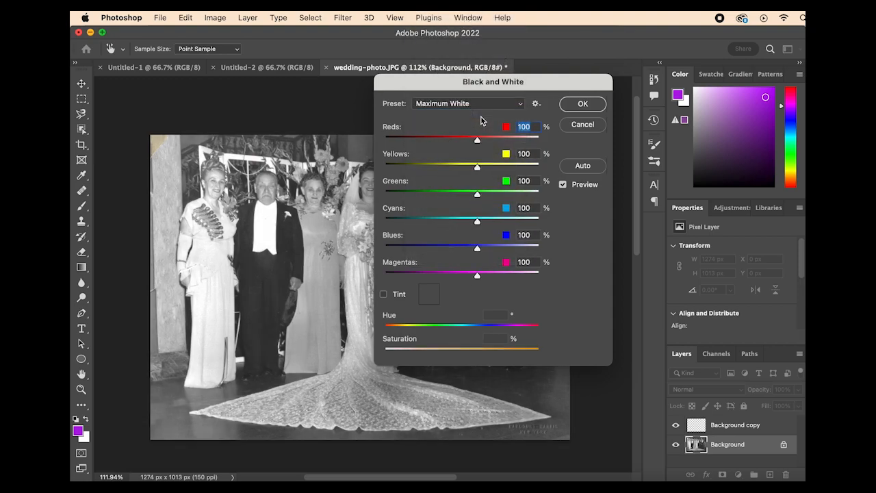
pyautogui.click(583, 103)
pyautogui.press('c')
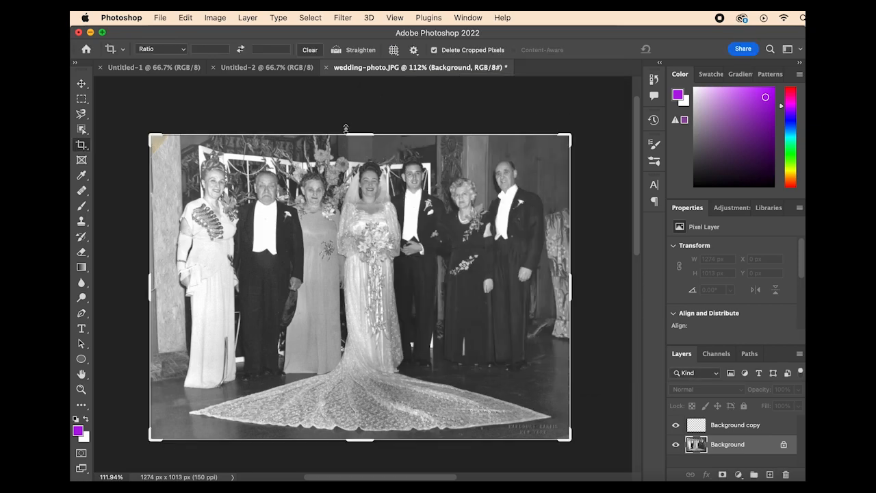
pyautogui.click(242, 18)
pyautogui.click(224, 19)
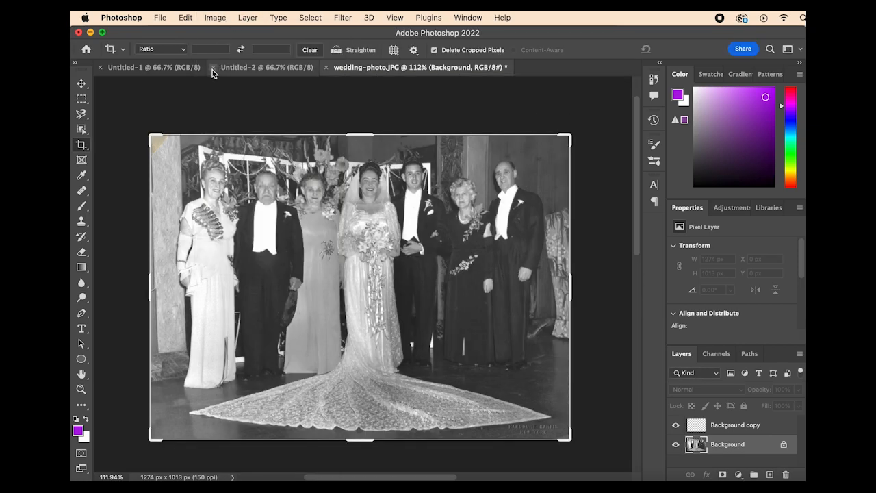
pyautogui.click(135, 230)
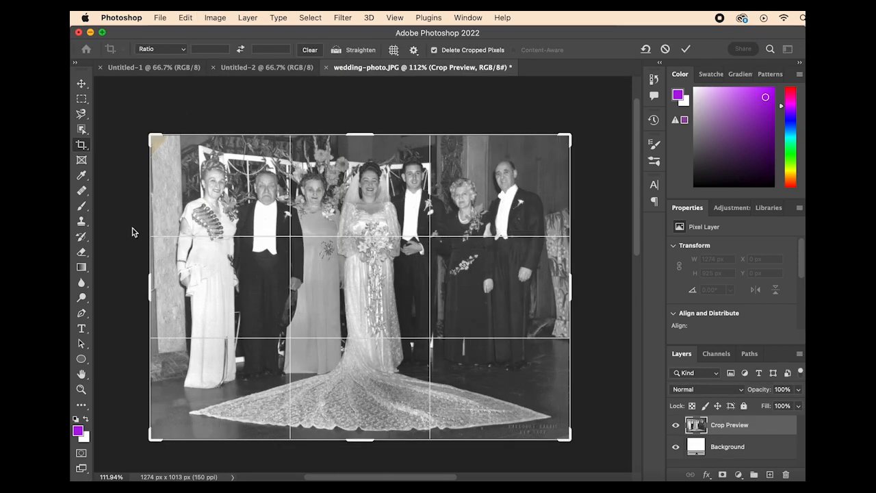
pyautogui.press('Escape')
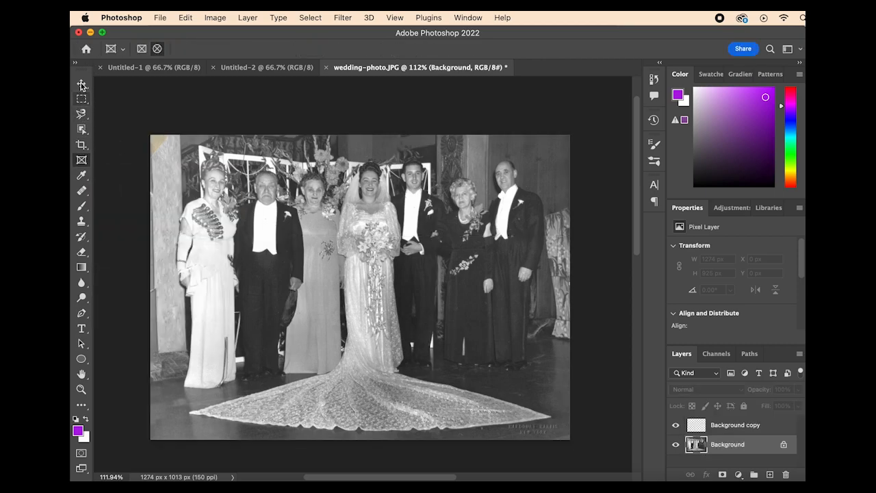
# Step: Use the Clone Stamp at 7 px to extend the pillar's vertical edge line upward from the crack, undoing the last stroke
pyautogui.press('h')
pyautogui.scroll(5, 225, 291)
pyautogui.hscroll(-5, 225, 291)
pyautogui.scroll(3, 237, 302)
pyautogui.hscroll(-3, 246, 308)
pyautogui.scroll(4, 250, 311)
pyautogui.click(81, 221)
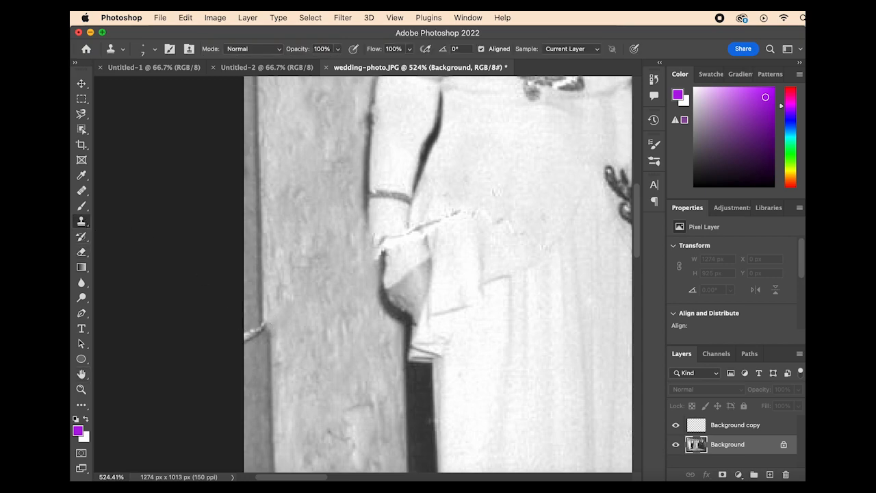
pyautogui.moveTo(268, 301)
pyautogui.mouseDown()
pyautogui.moveTo(268, 319)
pyautogui.moveTo(266, 194)
pyautogui.mouseUp()
pyautogui.press('super+z')
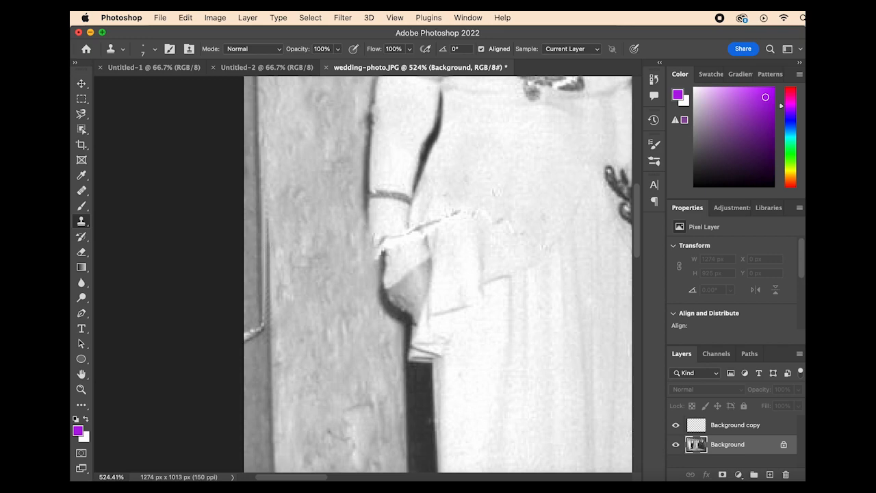
# Step: Try to carry the doubled edge line further up the pillar with the Clone Stamp at 7 px, undoing the last stroke
pyautogui.moveTo(268, 241); pyautogui.dragTo(267, 140)
pyautogui.scroll(5, 315, 307)
pyautogui.moveTo(302, 399); pyautogui.dragTo(299, 355)
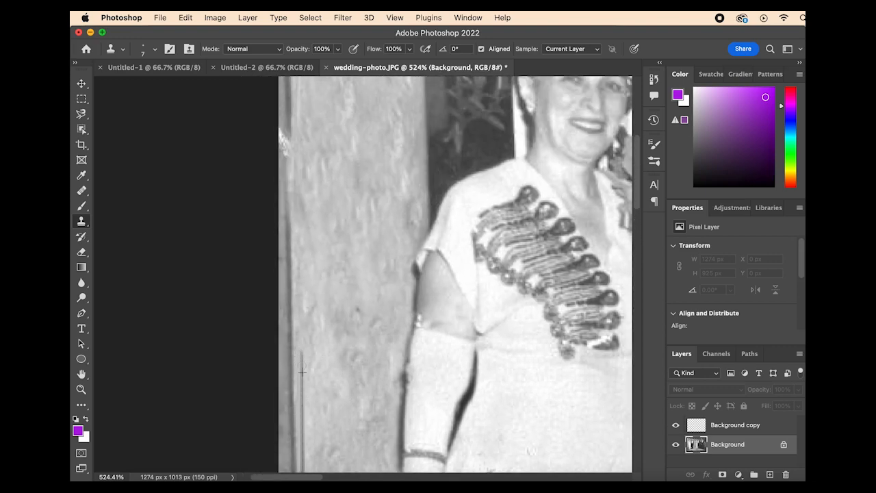
pyautogui.moveTo(300, 328); pyautogui.dragTo(305, 304)
pyautogui.keyDown('alt'); pyautogui.click(291, 423); pyautogui.keyUp('alt')
pyautogui.moveTo(302, 308); pyautogui.dragTo(298, 142)
pyautogui.press('super+z')
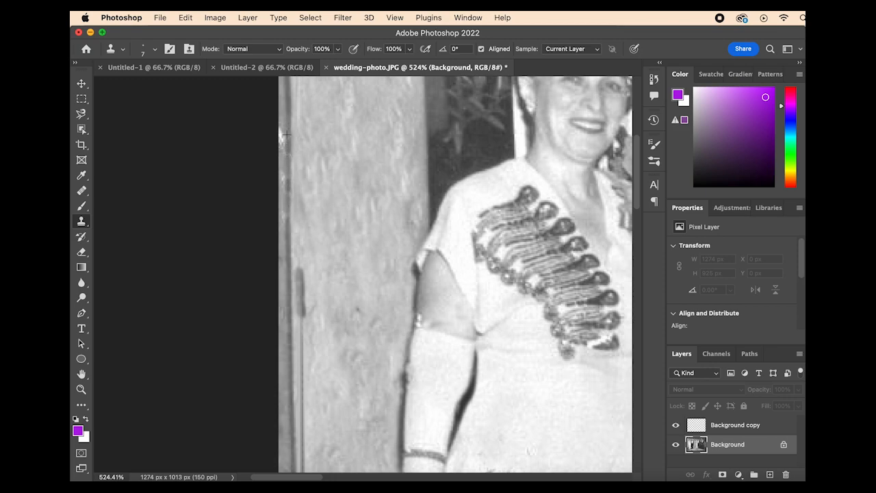
# Step: Clone pillar texture over the doubled vertical line and the crack beside it, leaving a single continuous pillar edge
pyautogui.scroll(-5, 319, 228)
pyautogui.moveTo(302, 150); pyautogui.dragTo(302, 465)
pyautogui.scroll(-6, 322, 342)
pyautogui.moveTo(306, 334)
pyautogui.mouseDown()
pyautogui.moveTo(288, 349)
pyautogui.moveTo(285, 316)
pyautogui.mouseUp()
pyautogui.moveTo(297, 358)
pyautogui.mouseDown()
pyautogui.moveTo(297, 368)
pyautogui.moveTo(298, 335)
pyautogui.moveTo(287, 313)
pyautogui.mouseUp()
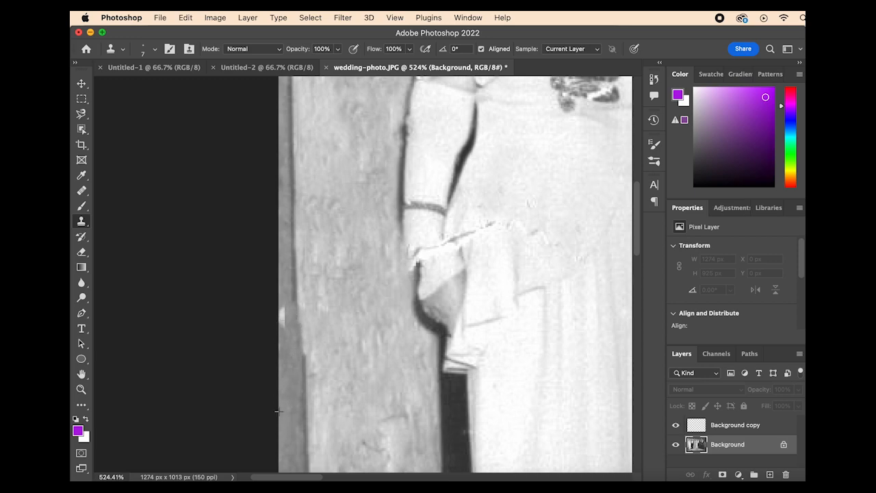
# Step: Clone out the leftover white spots beside the pillar's edge using a 5 px brush, and reselect the Background layer
pyautogui.moveTo(284, 320); pyautogui.dragTo(281, 299)
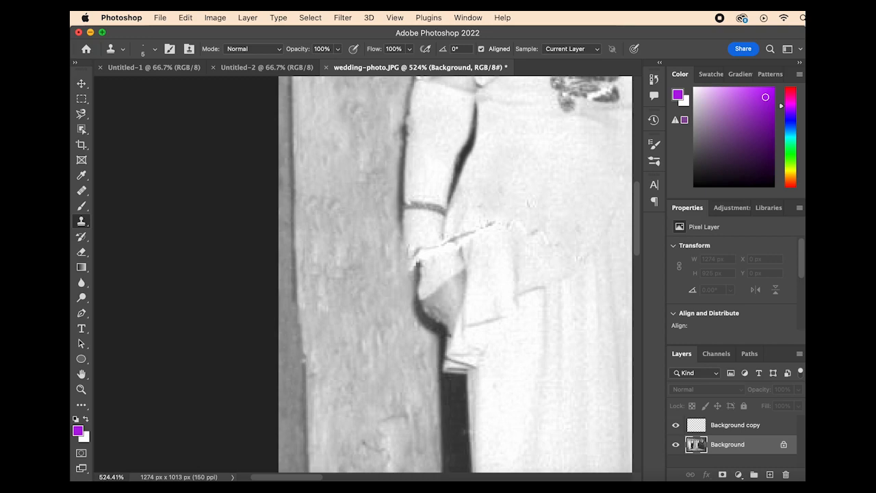
pyautogui.keyDown('alt'); pyautogui.click(304, 363); pyautogui.keyUp('alt')
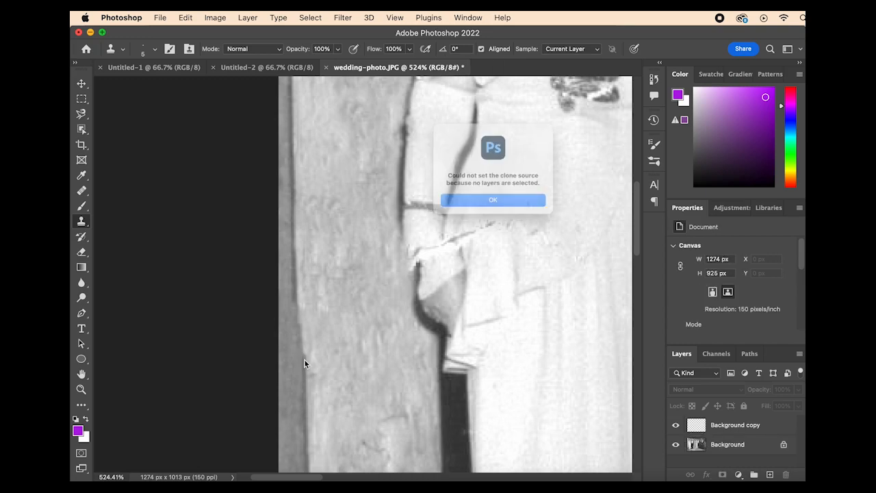
pyautogui.click(493, 208)
pyautogui.click(756, 442)
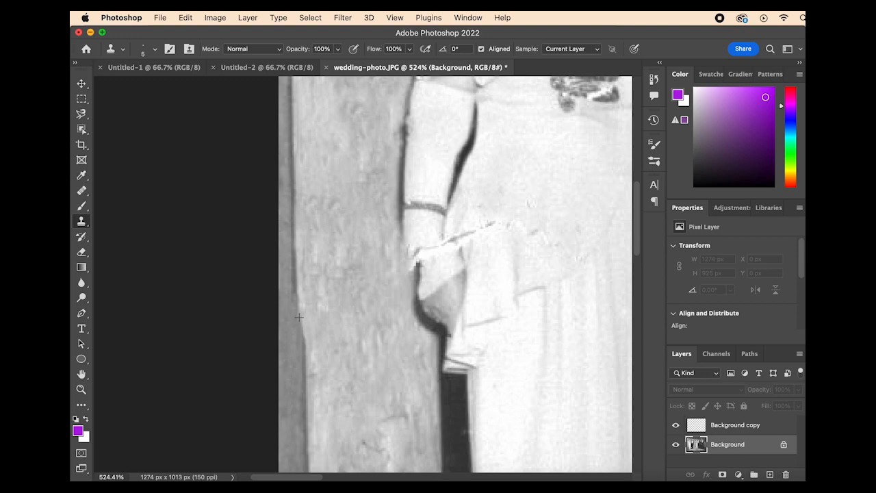
# Step: Crop narrow strips off the photo's left and upper edges to remove the tan damaged corner
pyautogui.scroll(-10, 404, 375)
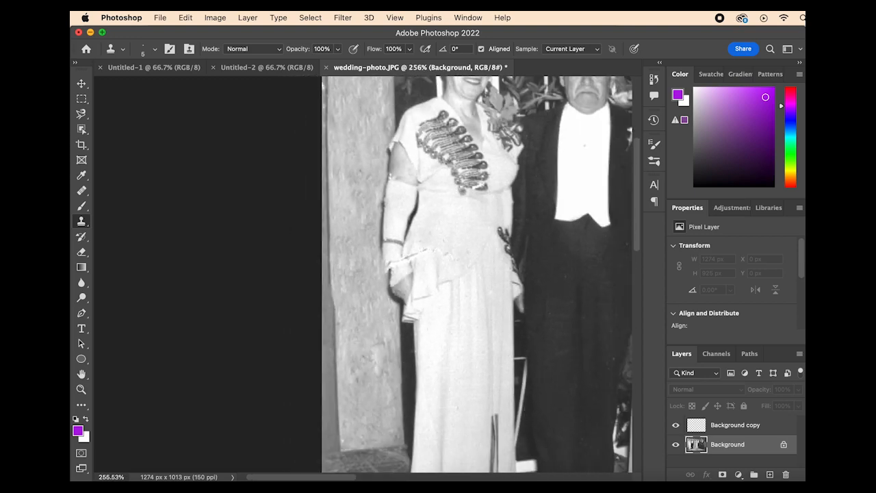
pyautogui.hscroll(5, 174, 209)
pyautogui.scroll(2, 174, 209)
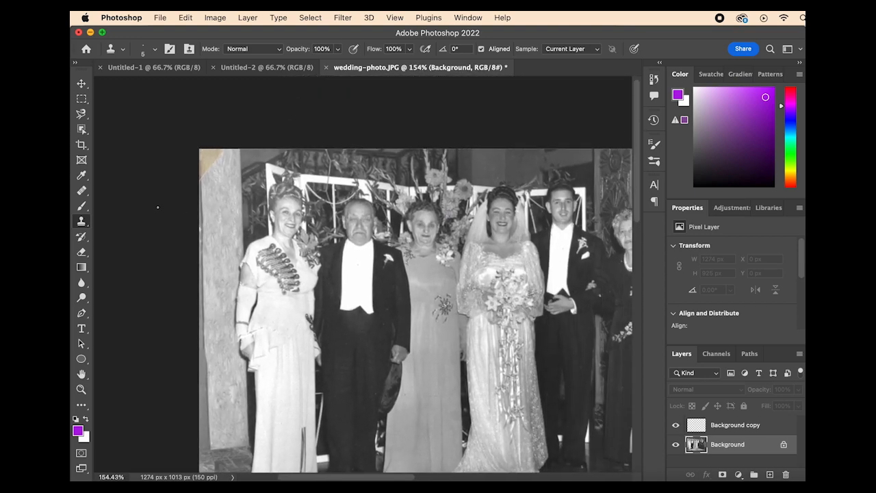
pyautogui.click(81, 145)
pyautogui.moveTo(200, 206); pyautogui.dragTo(204, 205)
pyautogui.moveTo(251, 155)
pyautogui.mouseDown()
pyautogui.moveTo(254, 145)
pyautogui.moveTo(256, 152)
pyautogui.mouseUp()
pyautogui.scroll(-5, 361, 206)
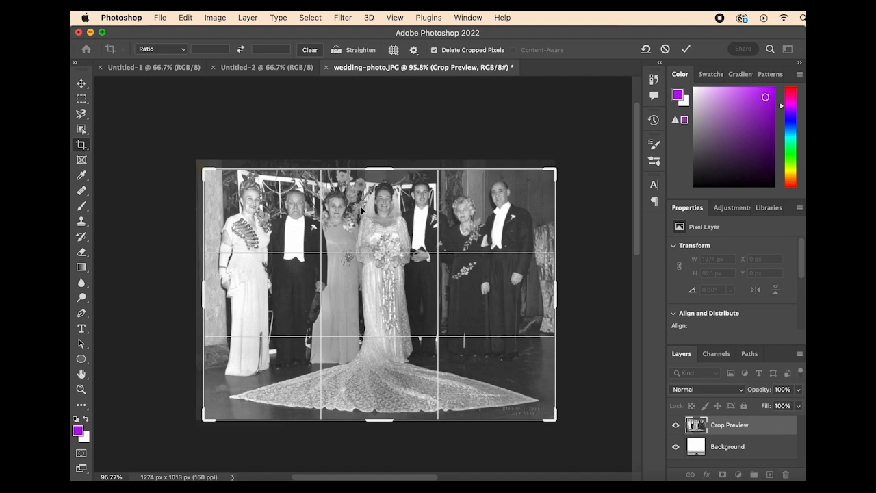
pyautogui.press('Return')
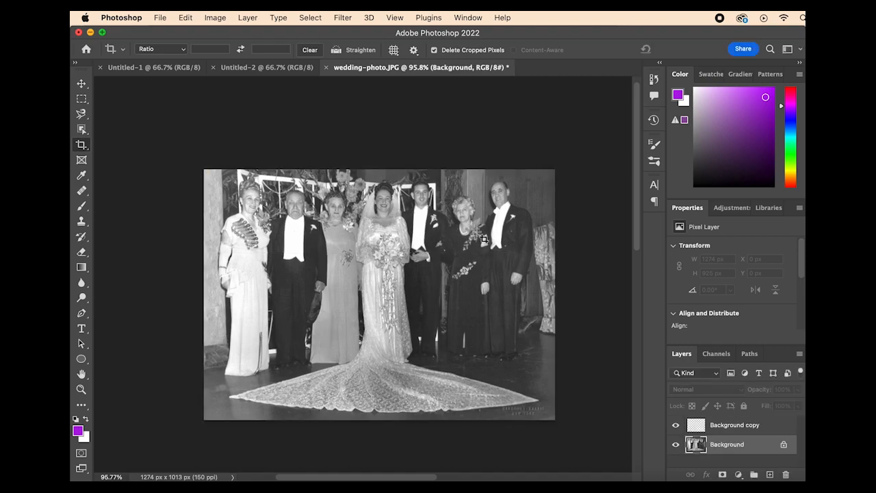
# Step: Apply Auto Color to the Background layer
pyautogui.click(215, 18)
pyautogui.click(266, 90)
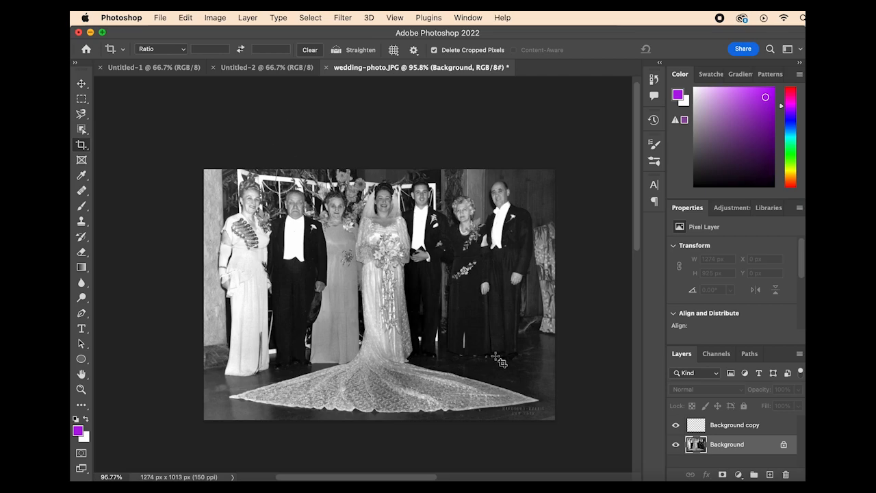
pyautogui.scroll(5, 500, 360)
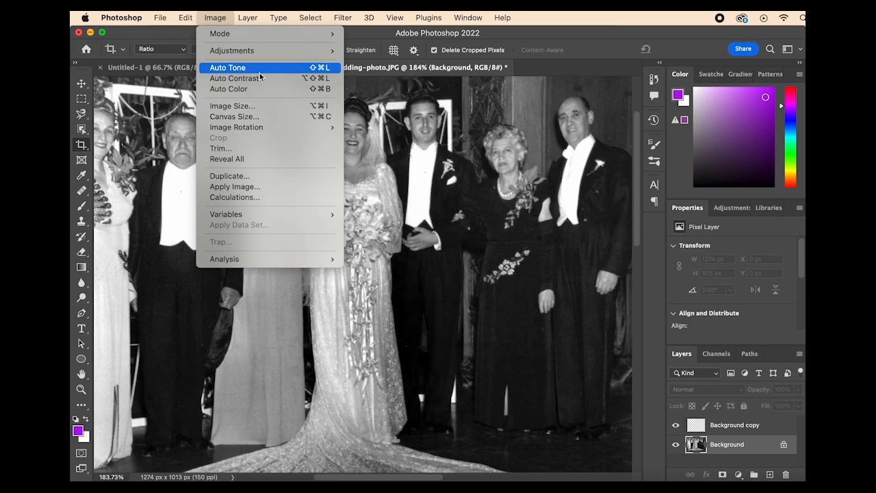
pyautogui.click(627, 81)
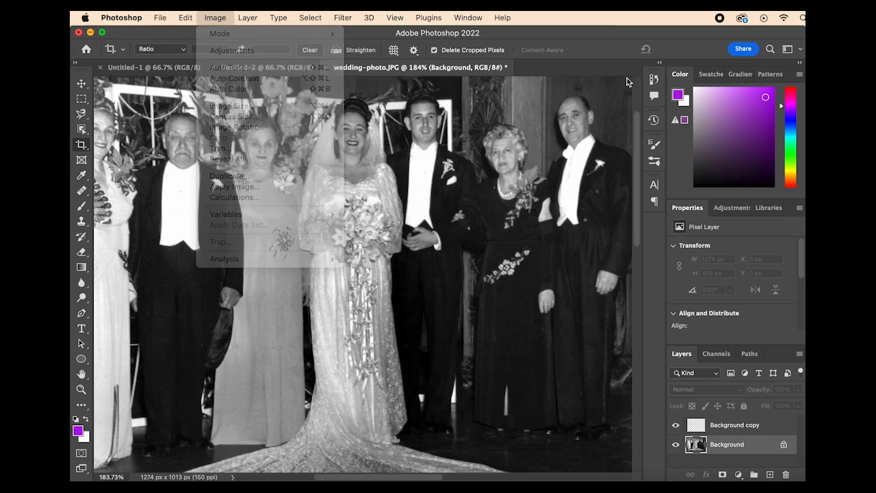
# Step: Examine the corrected photo up close, from the figures down to the bridal train and the lower edge
pyautogui.scroll(4, 627, 80)
pyautogui.hscroll(5, 627, 80)
pyautogui.scroll(-5, 627, 81)
pyautogui.scroll(-4, 627, 81)
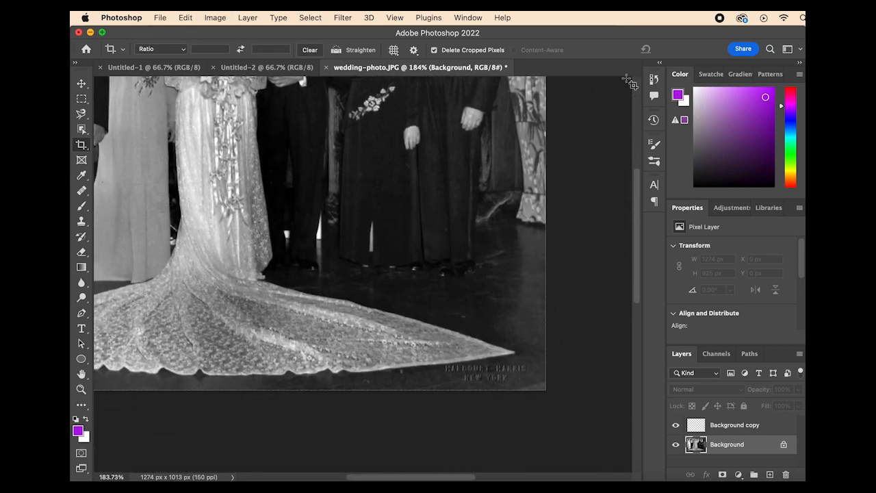
pyautogui.scroll(5, 627, 81)
pyautogui.scroll(-5, 627, 81)
pyautogui.hscroll(3, 627, 81)
pyautogui.hscroll(-8, 627, 81)
pyautogui.scroll(-6, 627, 81)
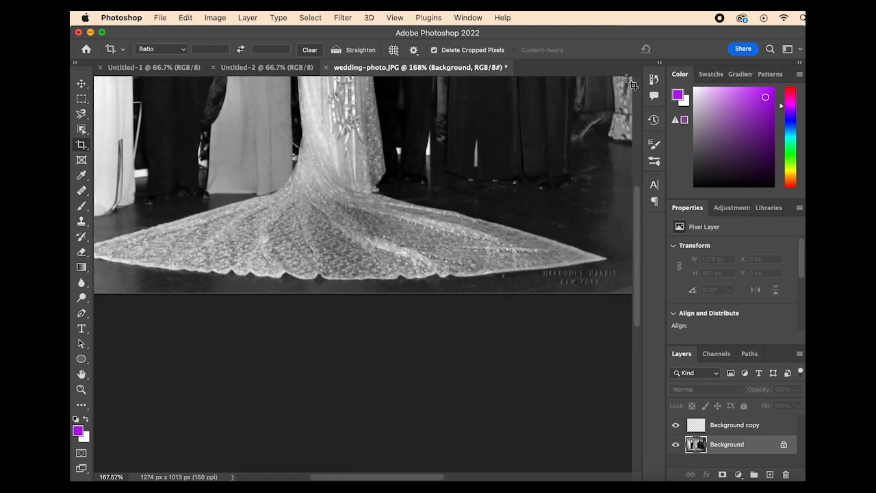